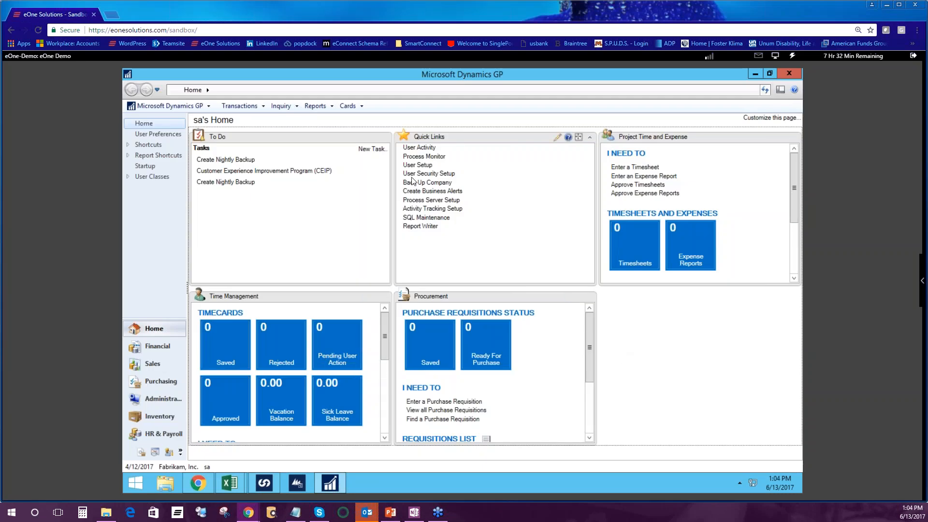
- Open SmartList and load the Account Transactions list from the Financial folder
click(159, 106)
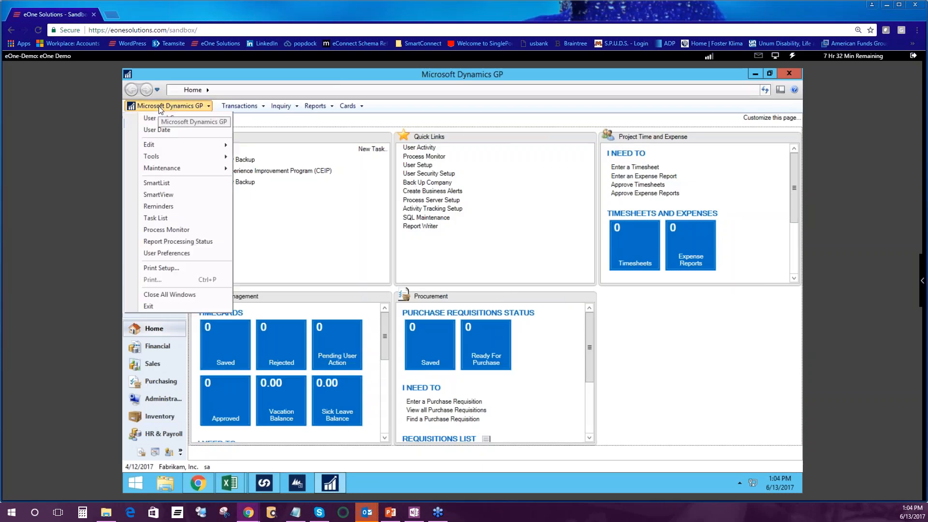
click(174, 183)
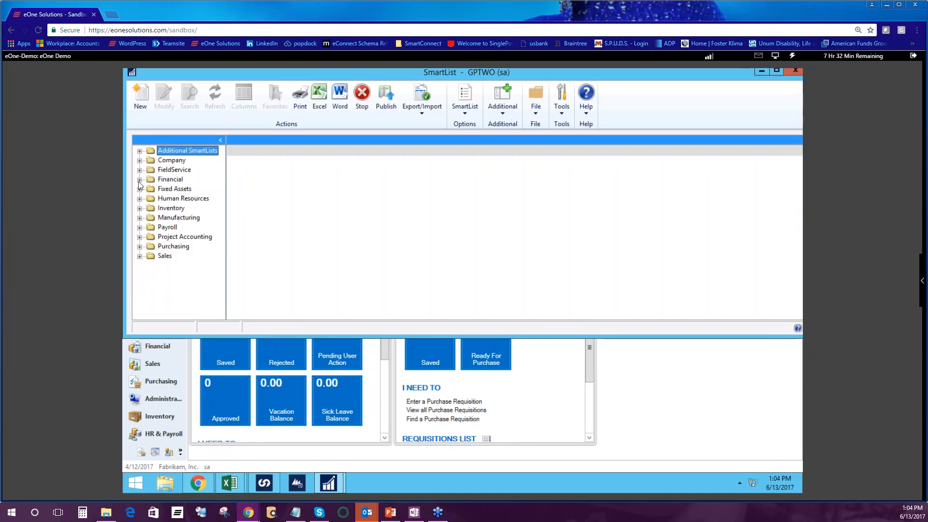
click(139, 179)
click(207, 202)
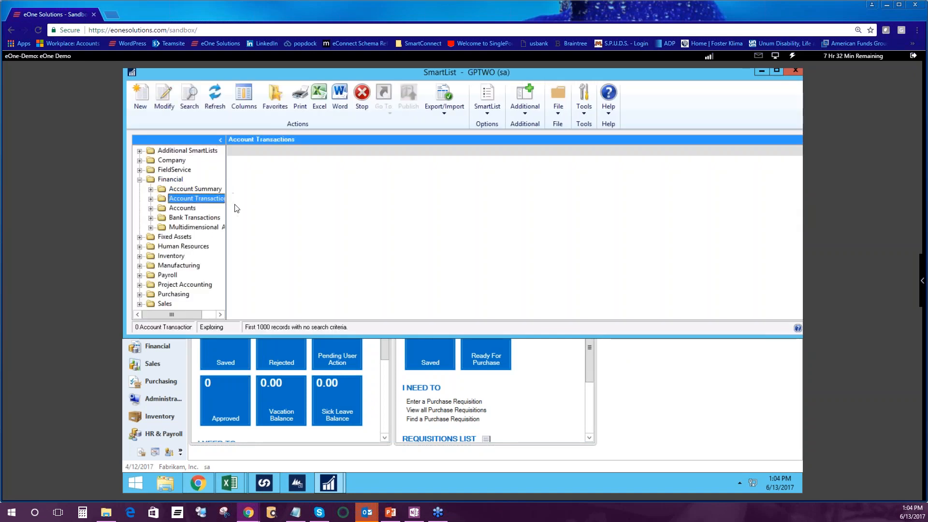
- Set the Account Transactions search to a maximum of 50,000 records and run it
click(188, 99)
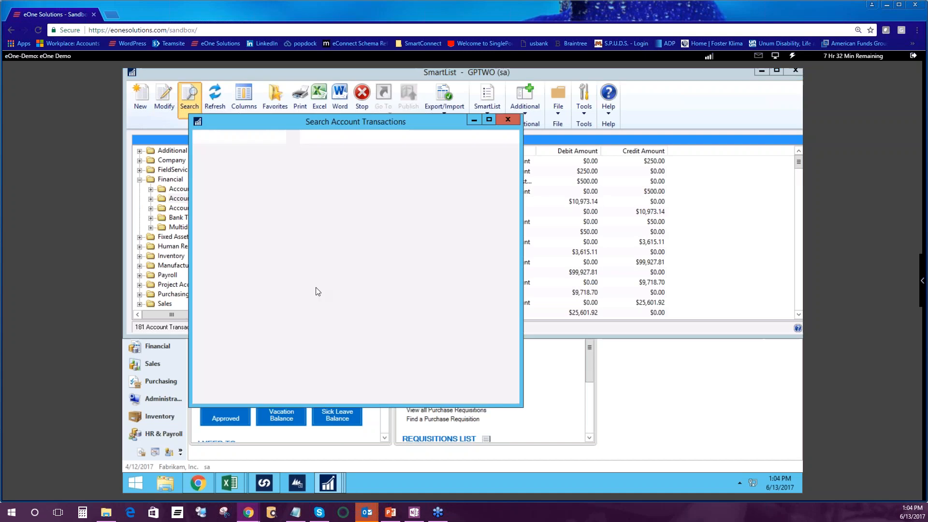
drag(300, 401, 333, 404)
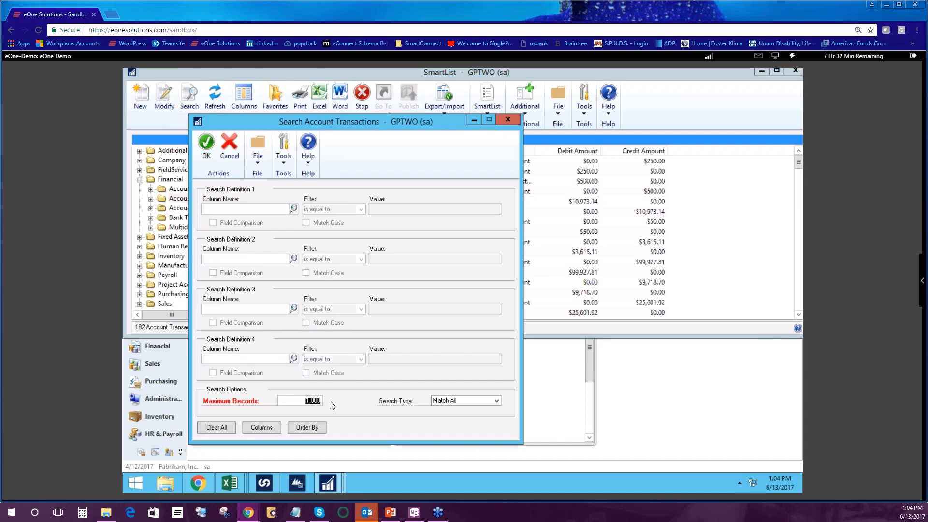
text(50,000)
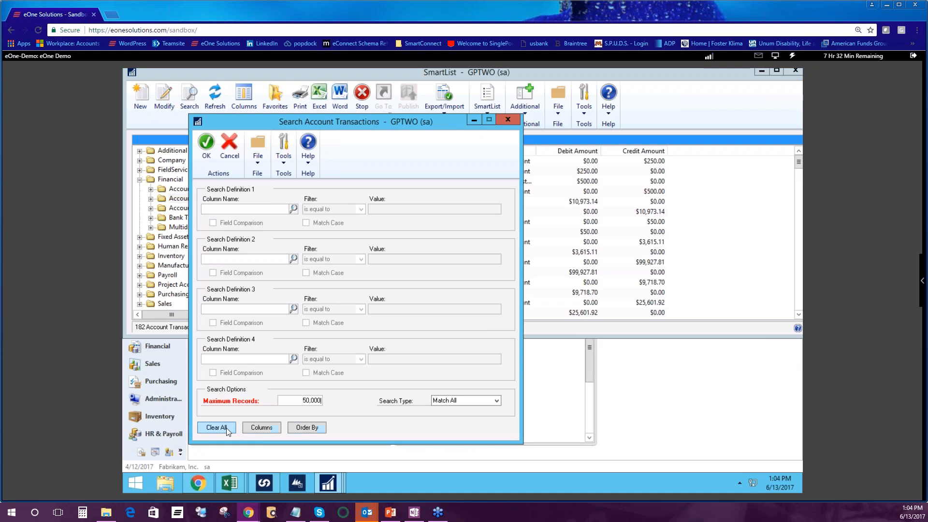
click(208, 154)
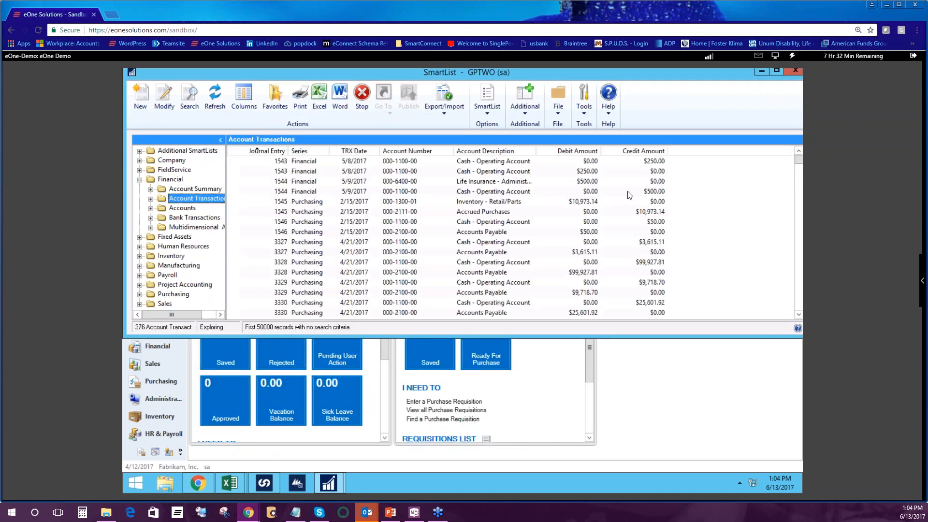
- Minimize SmartList and load the Financial Account Transactions list in SmartView
click(761, 71)
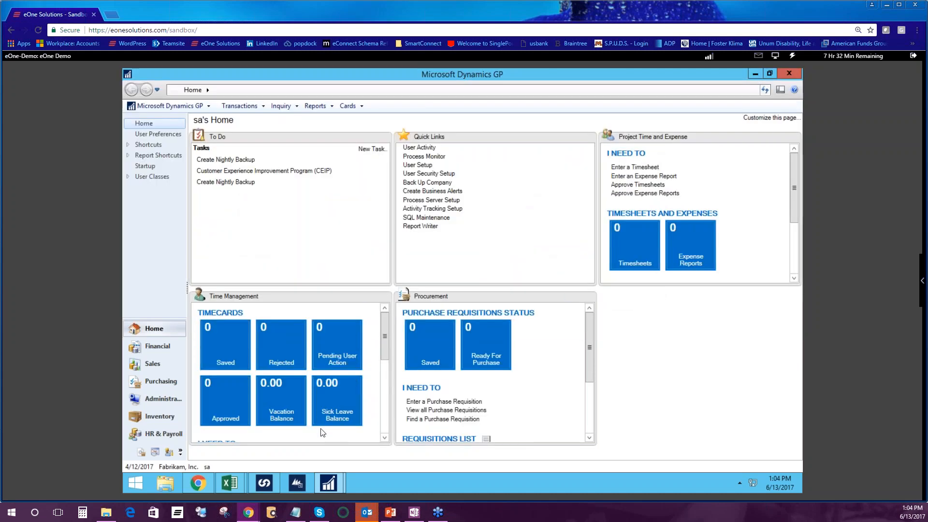
click(167, 108)
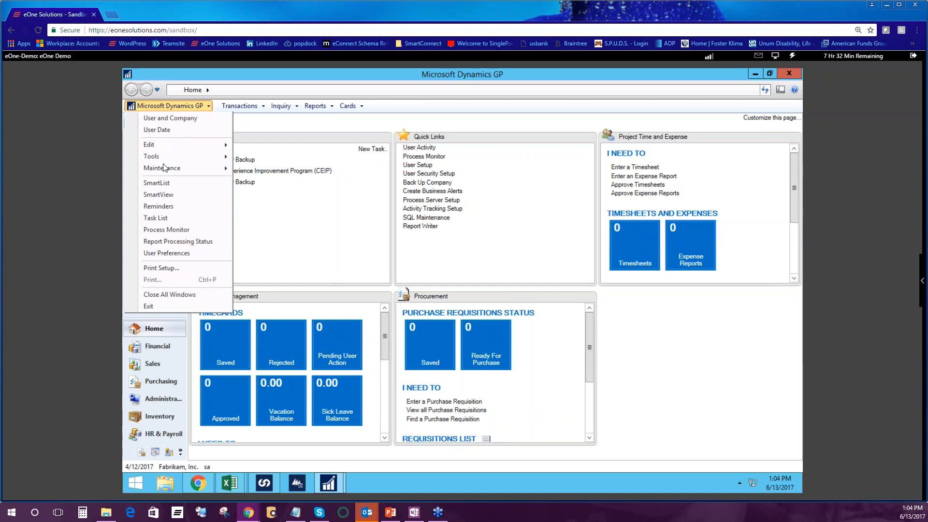
click(159, 193)
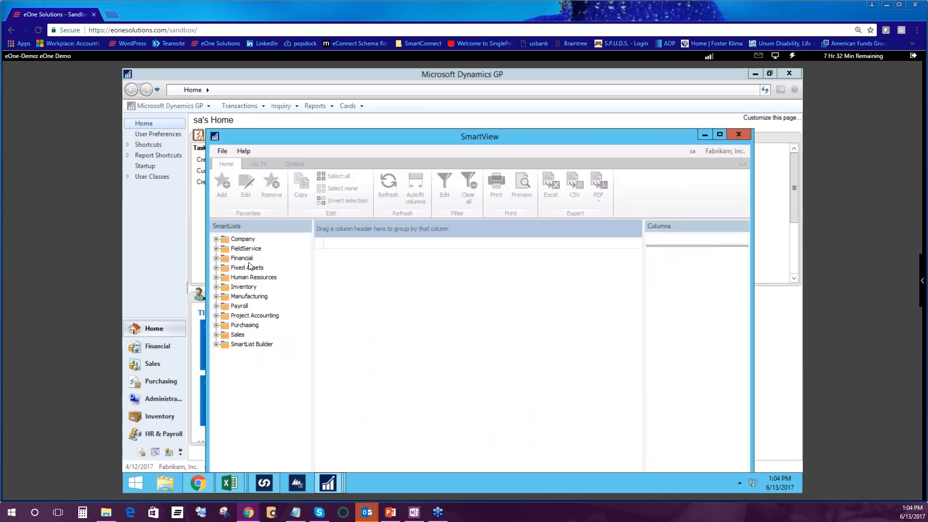
click(217, 258)
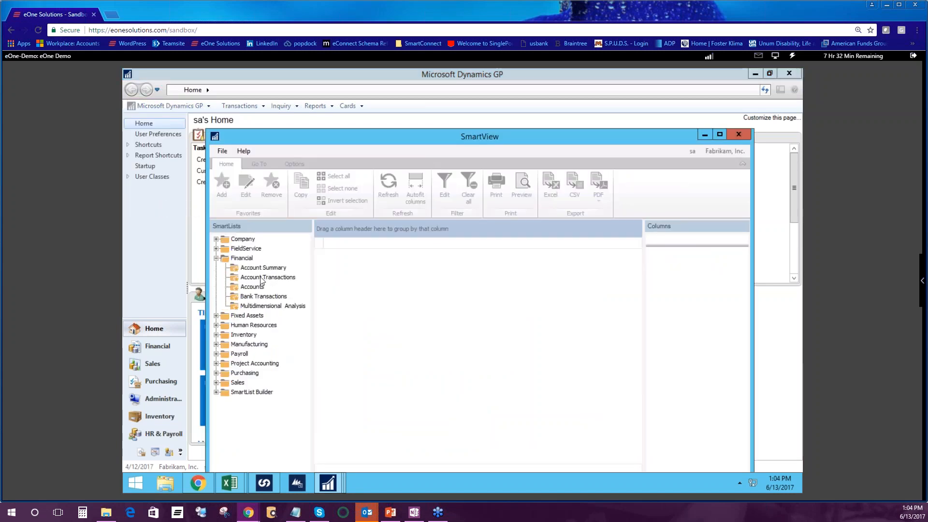
click(261, 277)
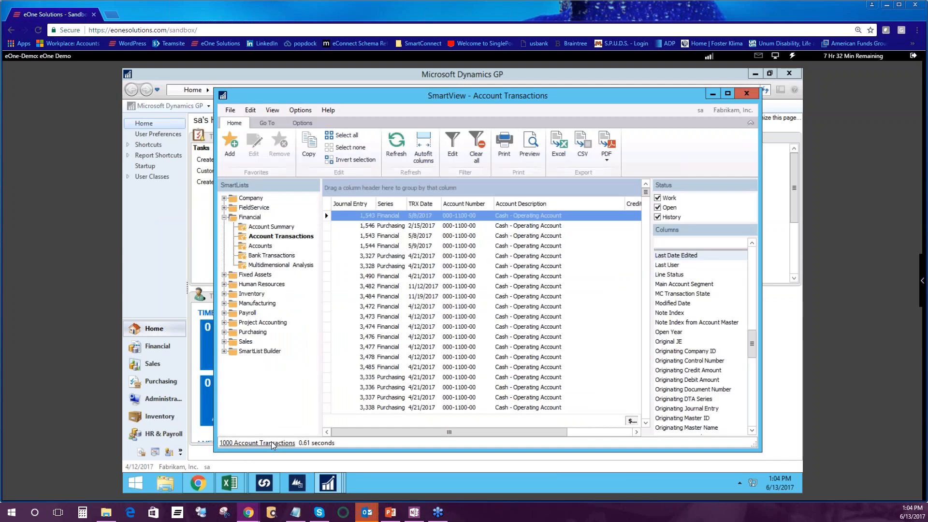
- Remove the maximum records limit from the Account Transactions list and save the setting
click(273, 443)
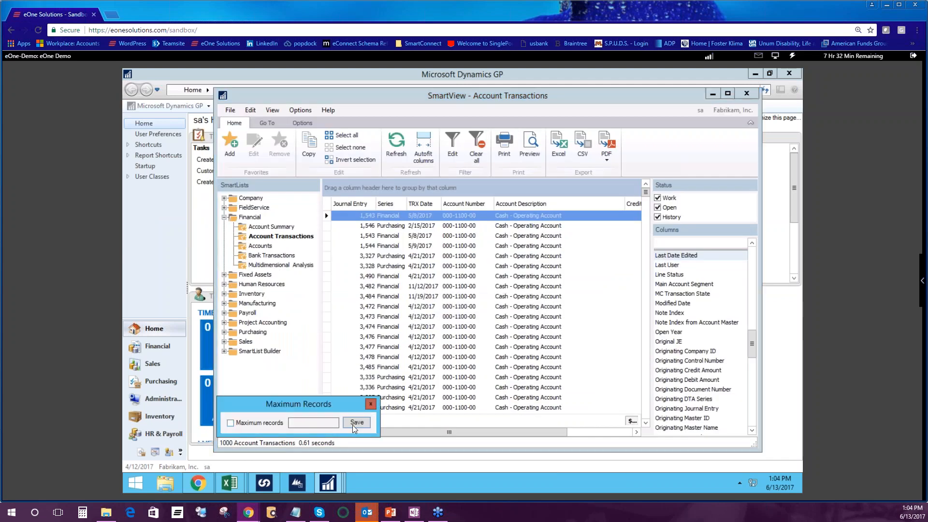
click(356, 422)
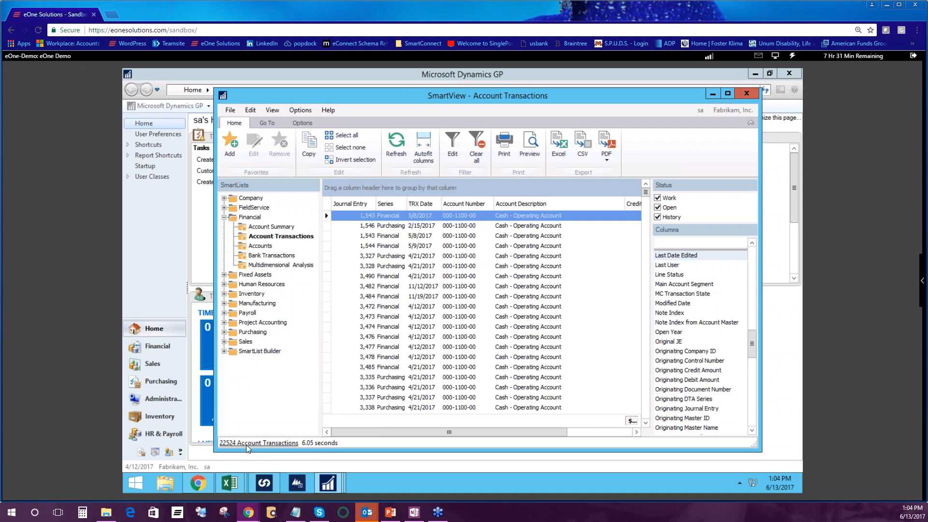
- Check SmartList's record count and close it, returning to the SmartView Account Transactions window maximized
mouse_move(334, 483)
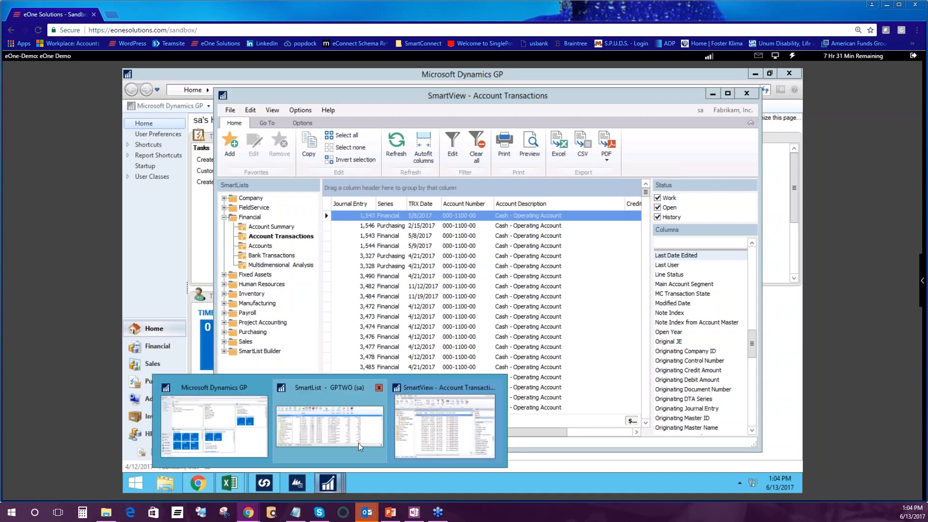
click(357, 443)
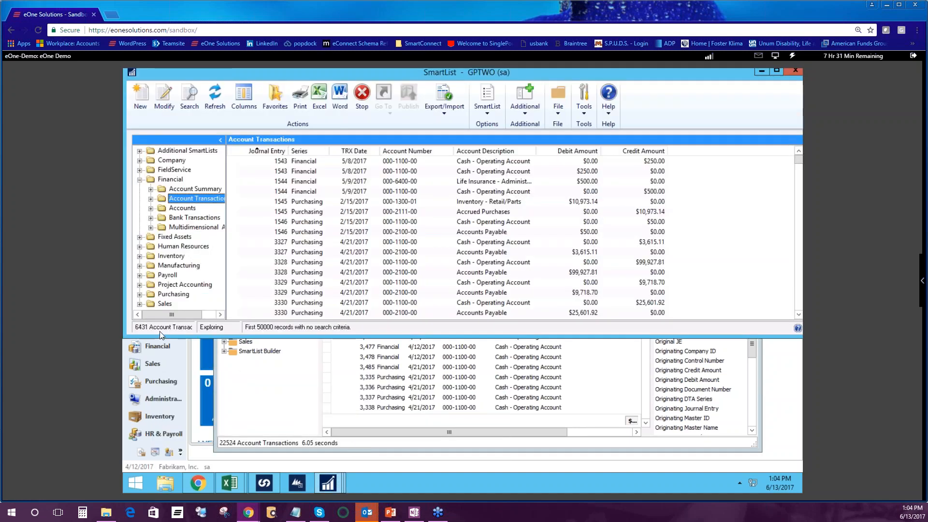
click(789, 71)
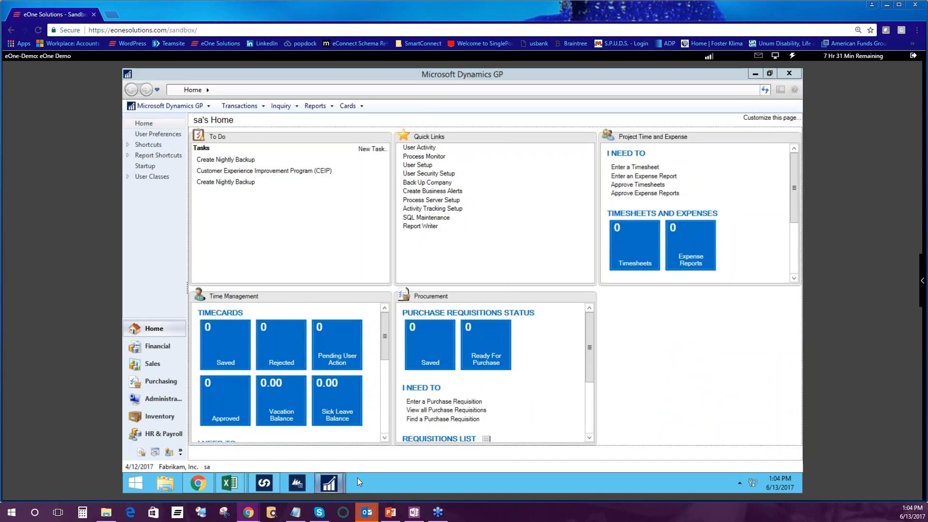
click(383, 451)
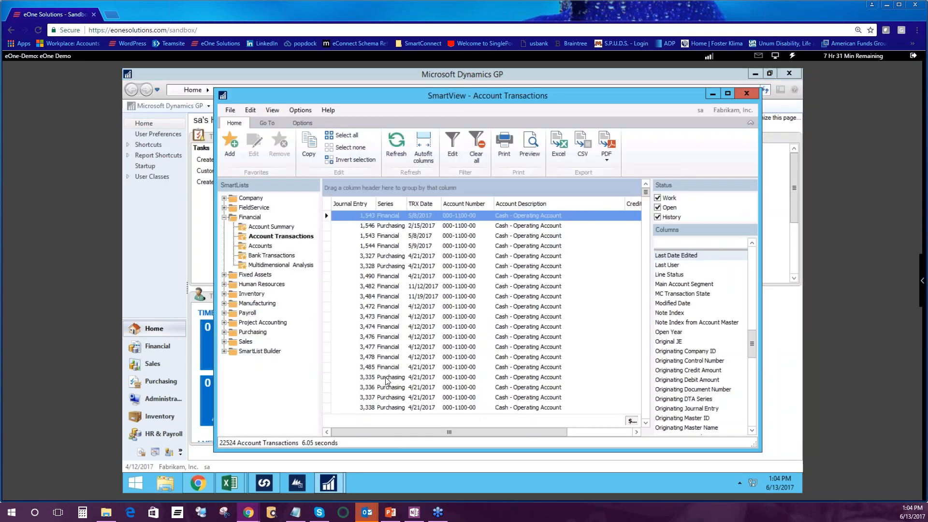
click(728, 94)
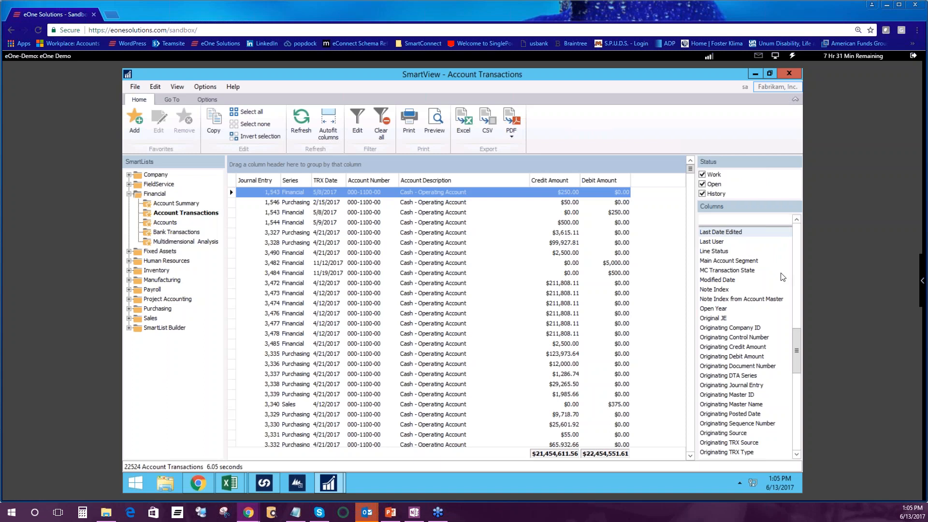
- Review the available Account Transactions columns and the Maximum Records option, leaving the setting unsaved
drag(795, 352, 790, 242)
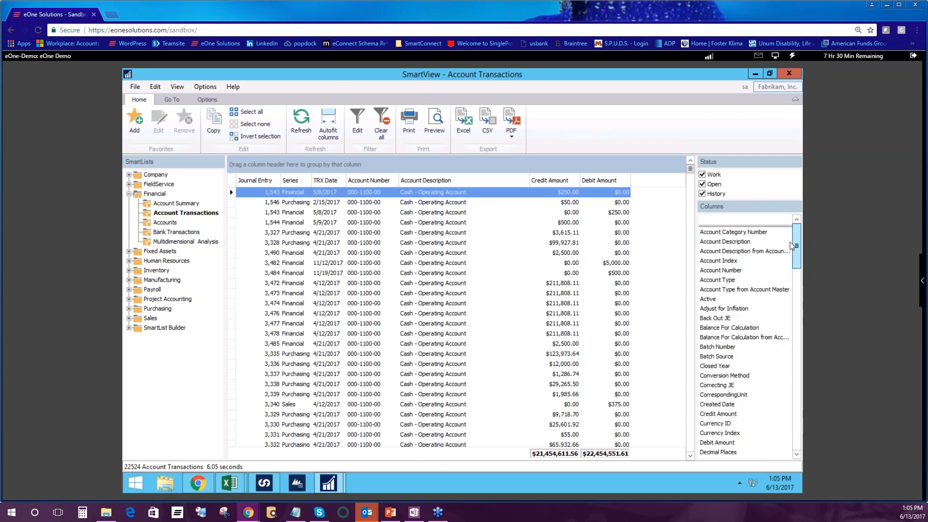
click(149, 466)
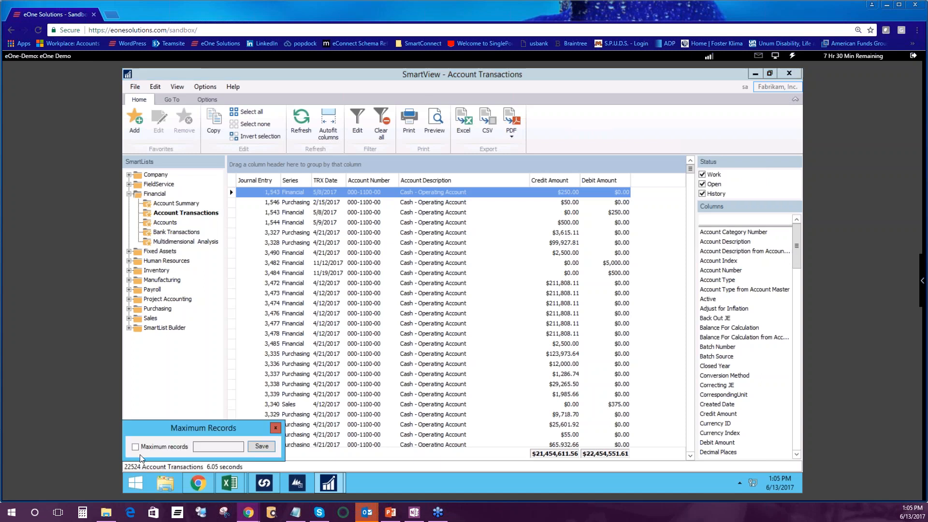
click(134, 447)
click(275, 428)
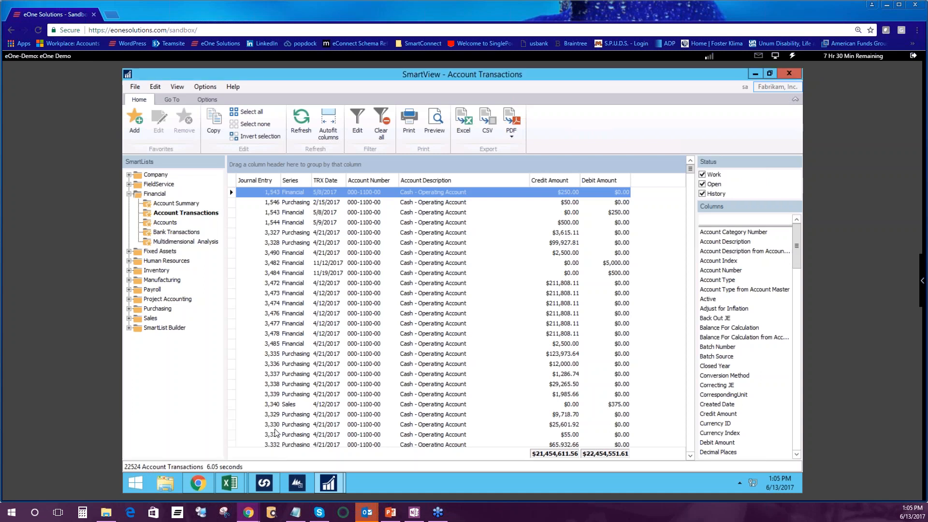
- View the Aged Trial Balance under Sales, and load the Sales Line Items list and look across its columns
click(128, 318)
click(181, 328)
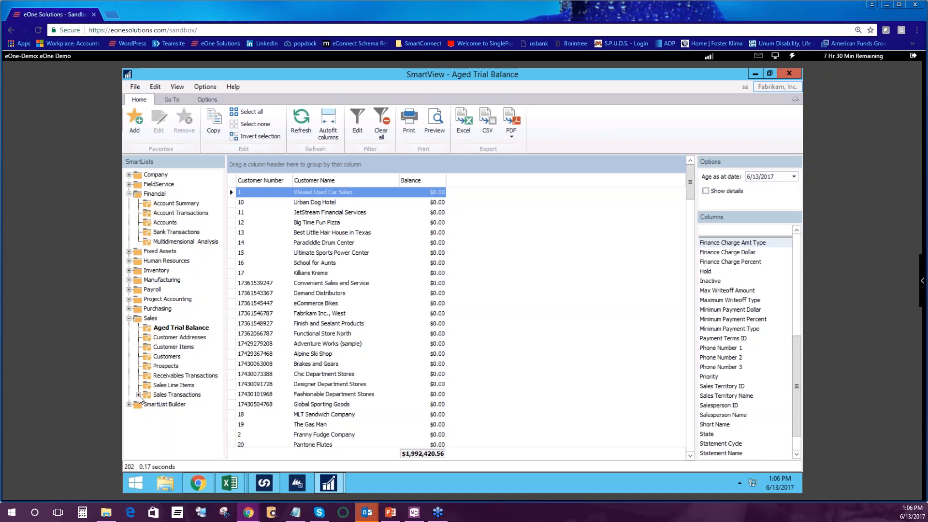
click(191, 385)
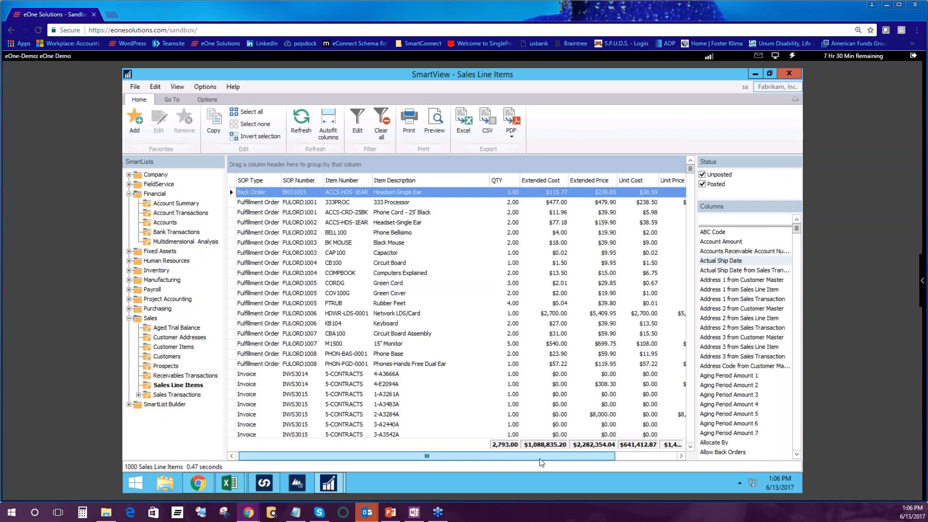
drag(436, 456, 616, 445)
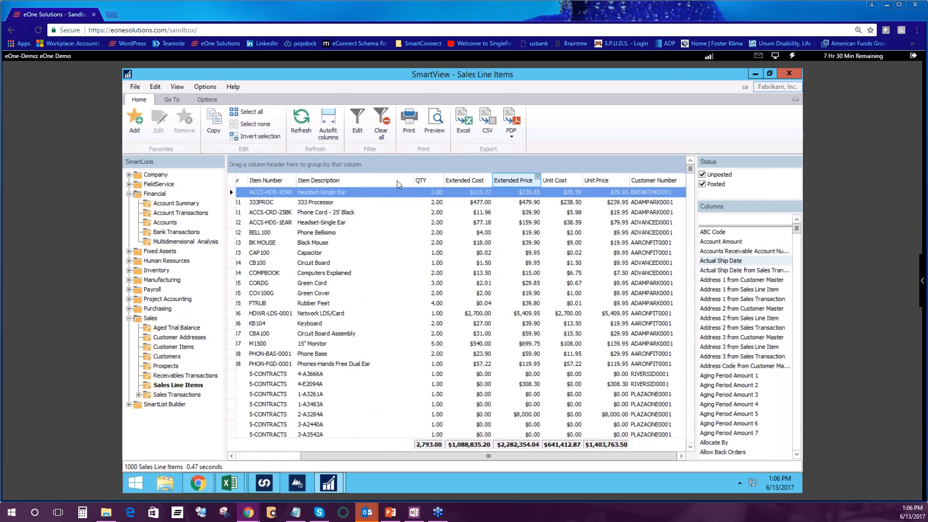
drag(548, 455, 432, 454)
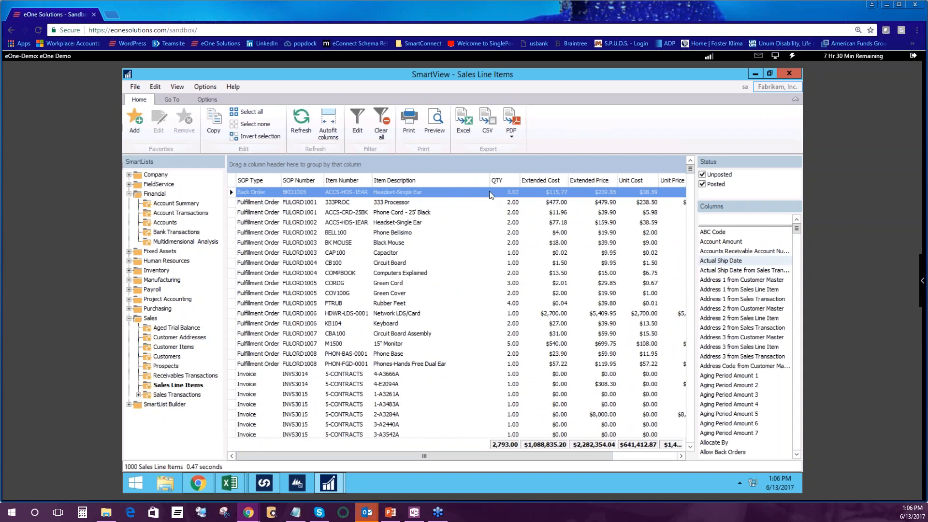
- Filter the available columns by "salesp" and add Salesperson ID to the Sales Line Items grid
click(722, 220)
text(sales)
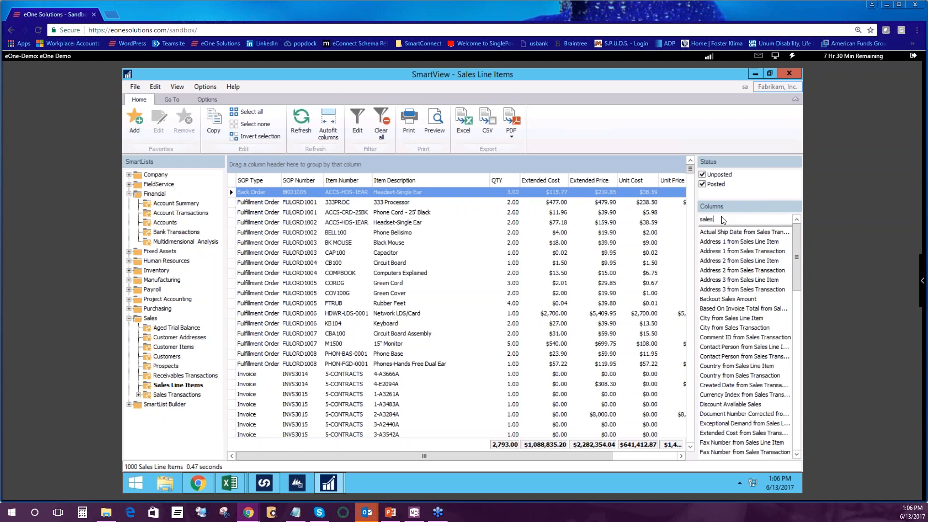
text(p)
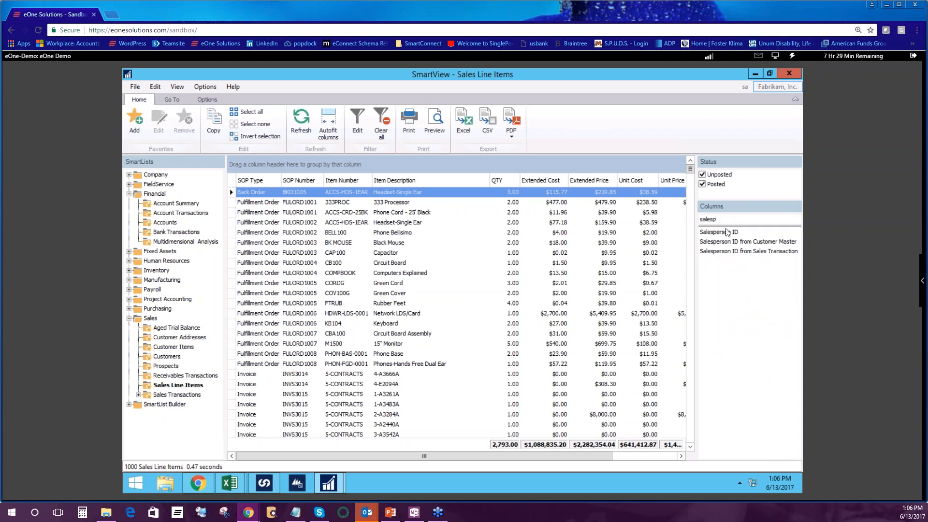
drag(724, 232, 661, 231)
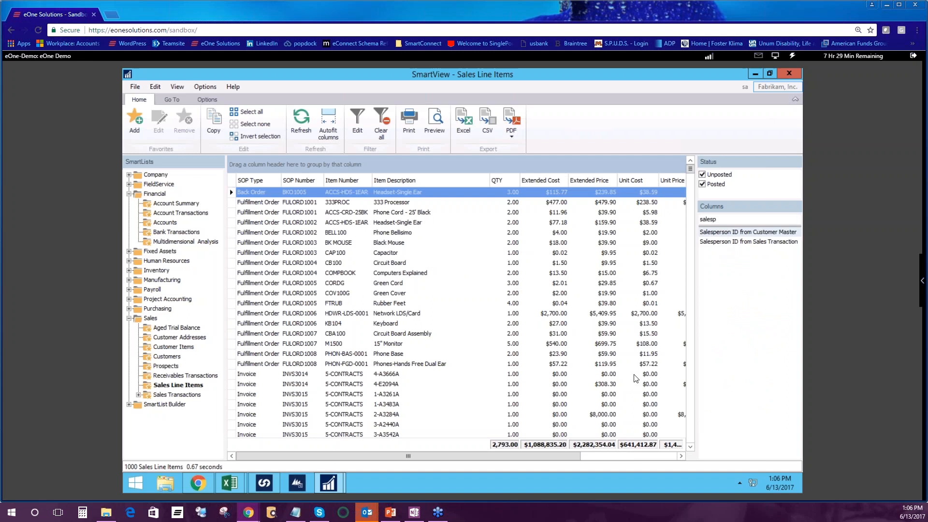
- Widen the column filter to "sales" and add the Sales Territory column to the grid
key(BackSpace)
drag(793, 283, 800, 402)
drag(681, 287, 678, 280)
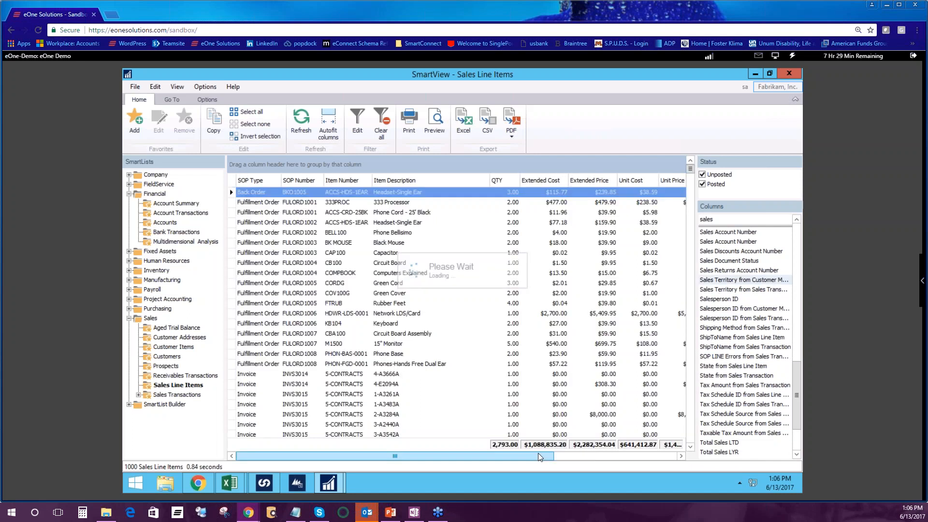
- Reorder the grid so Salesperson ID and Sales Territory follow QTY and Extended Cost follows Unit Cost
drag(538, 453, 665, 450)
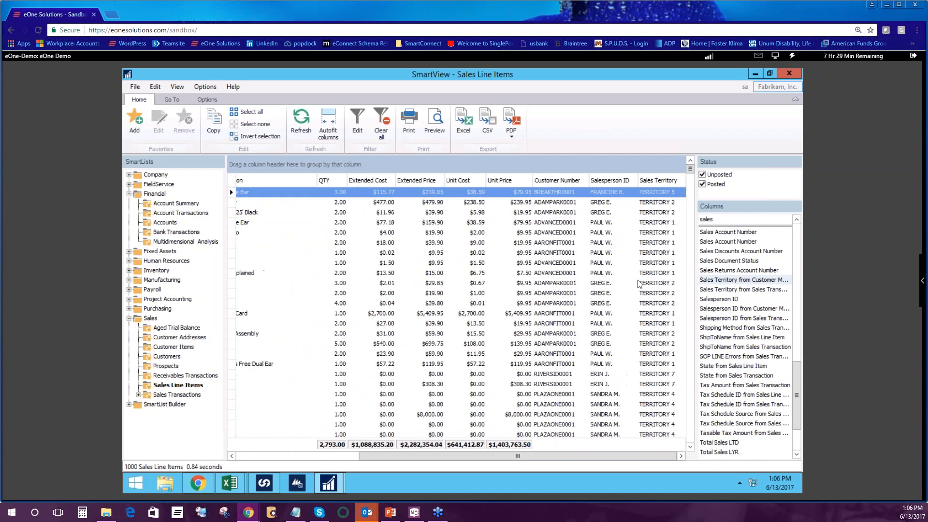
drag(602, 180, 347, 186)
drag(658, 180, 396, 184)
drag(466, 180, 592, 186)
drag(441, 460, 318, 459)
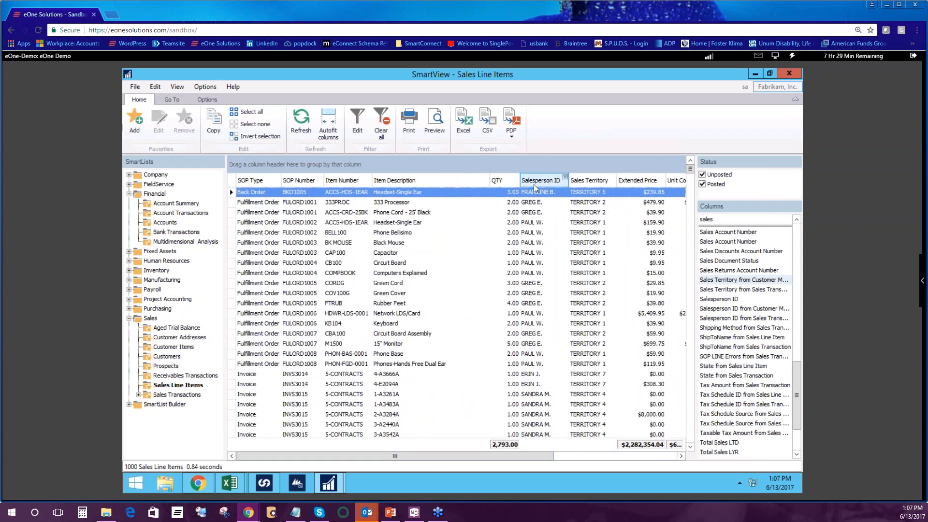
- Move the Salesperson ID and Sales Territory columns between SOP Type and SOP Number
mouse_move(533, 184)
mouse_down()
mouse_move(313, 186)
mouse_move(543, 184)
mouse_up()
drag(290, 191, 290, 191)
drag(587, 180, 334, 179)
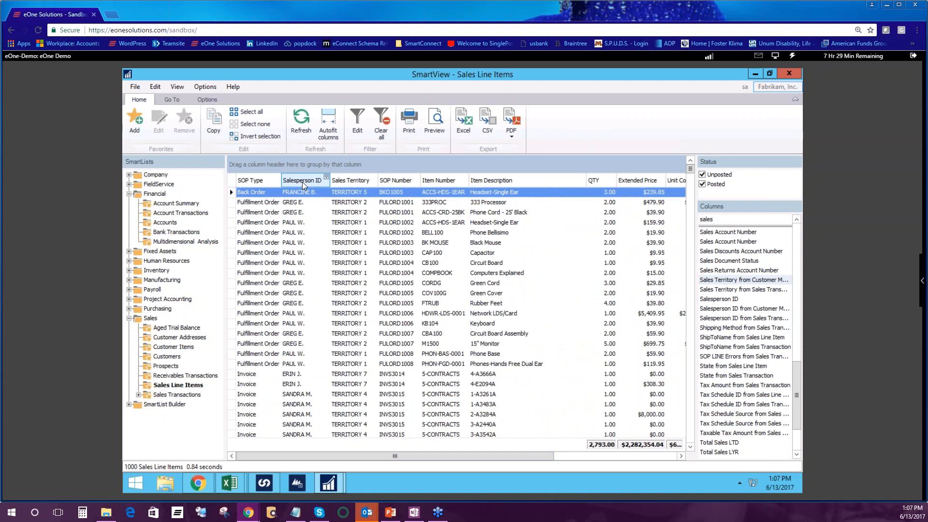
- Group the sales line items by Salesperson ID and Sales Territory, and collapse all groups
mouse_move(301, 180)
mouse_down()
mouse_move(294, 167)
mouse_move(293, 175)
mouse_up()
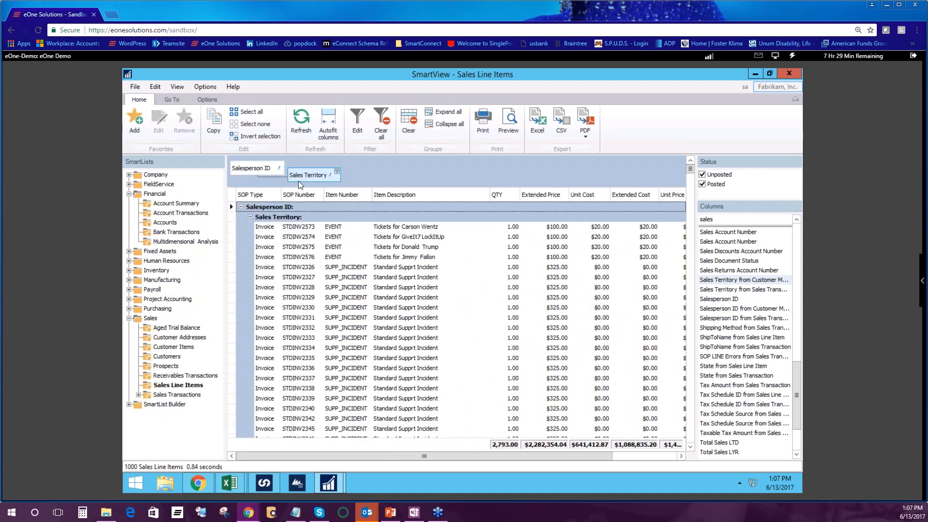
click(441, 125)
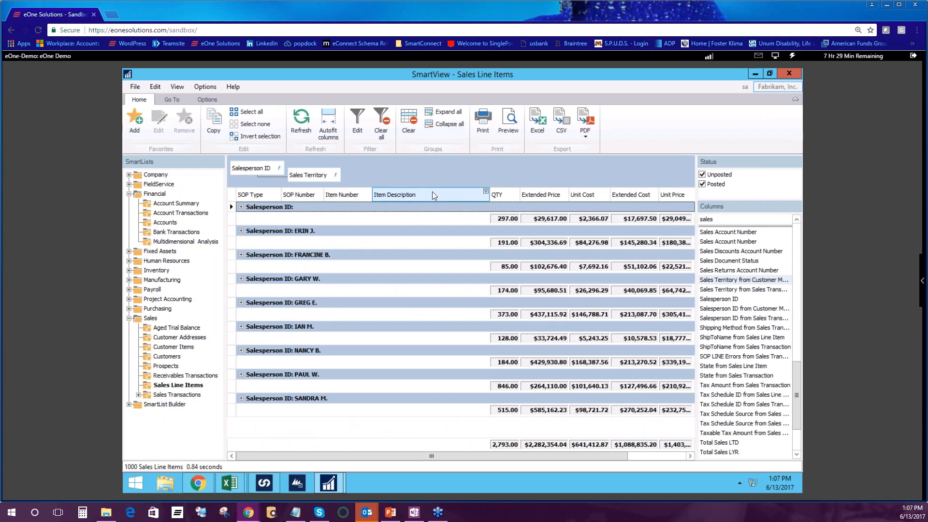
- Examine the summary types available for the QTY grand total
right_click(508, 444)
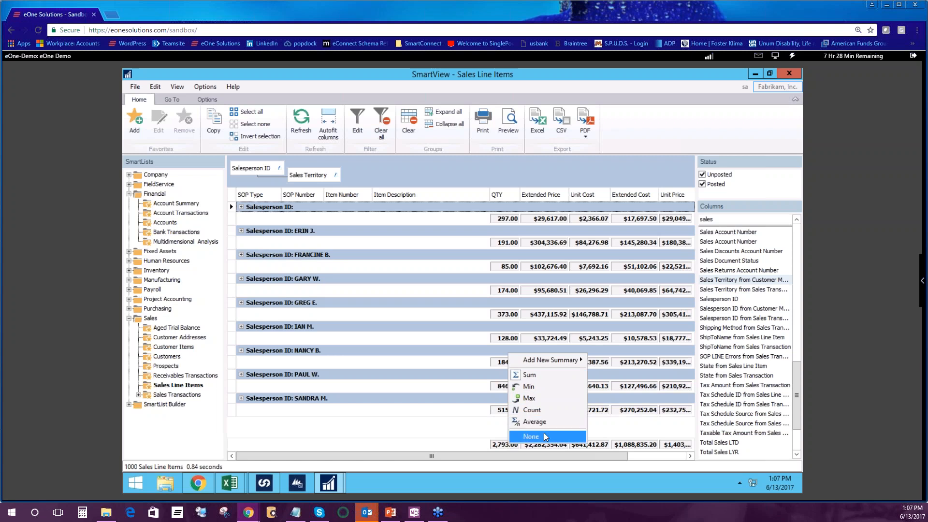
click(453, 421)
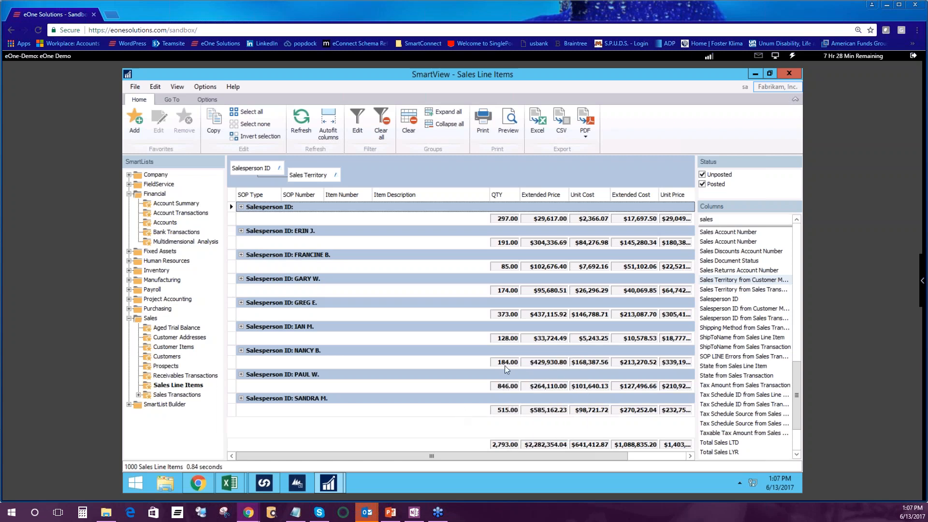
- View the source sales transaction of the first line item under the second salesperson's Territory 7 group, close it, and return to SmartView
click(241, 231)
click(250, 240)
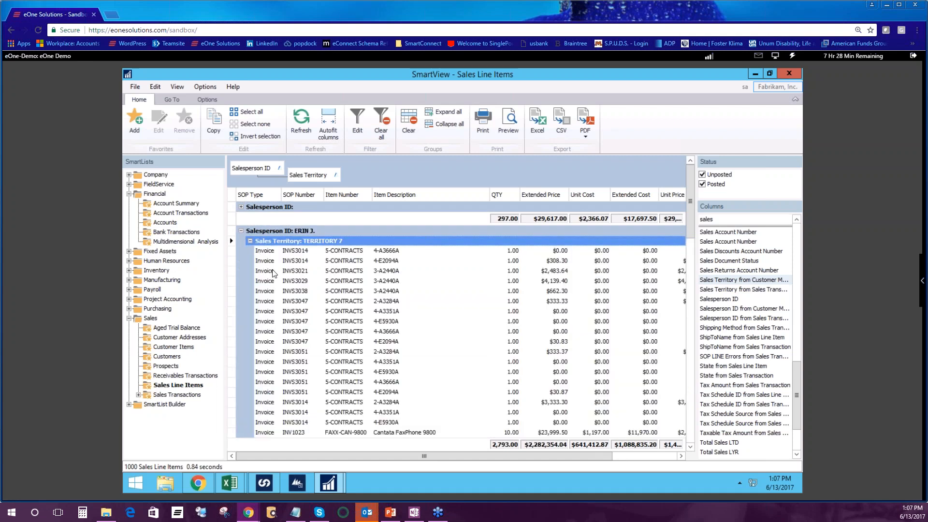
click(343, 251)
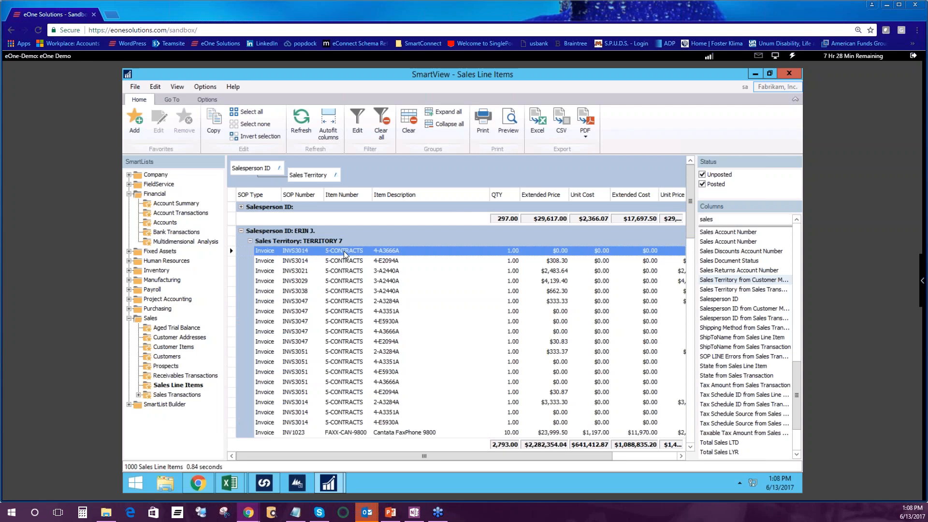
double_click(340, 250)
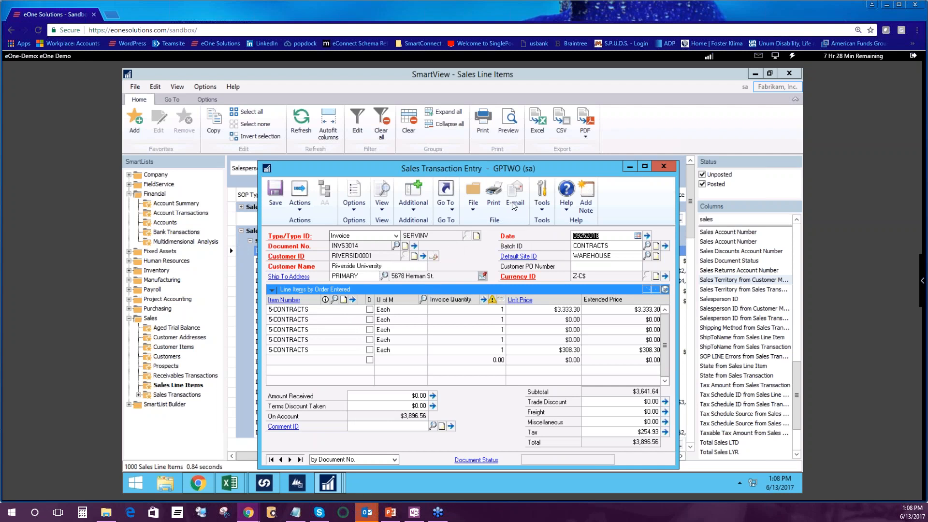
click(667, 166)
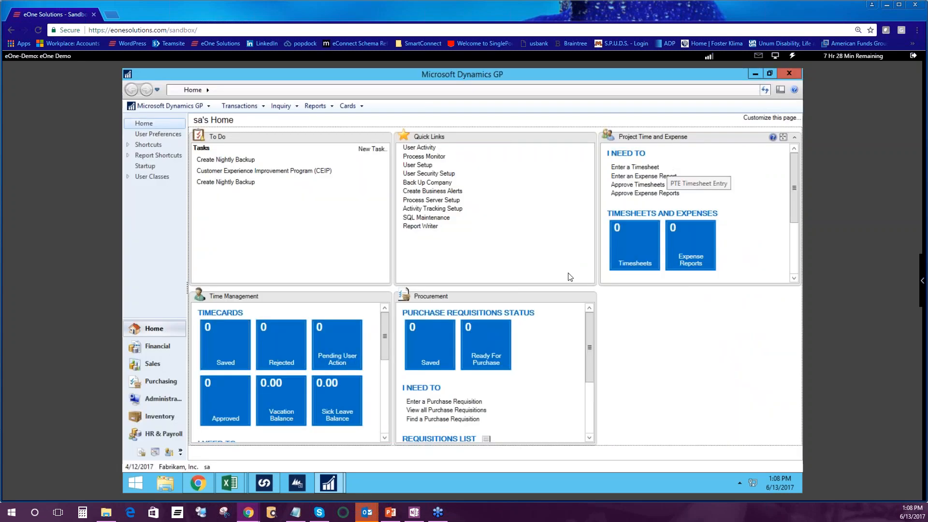
mouse_move(338, 481)
click(406, 445)
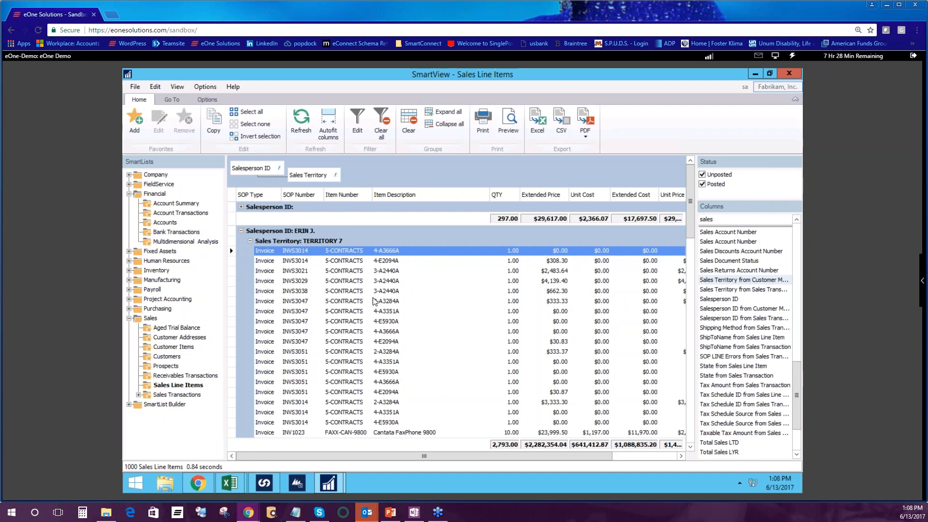
click(357, 118)
click(366, 210)
click(367, 210)
click(367, 211)
click(367, 211)
click(366, 210)
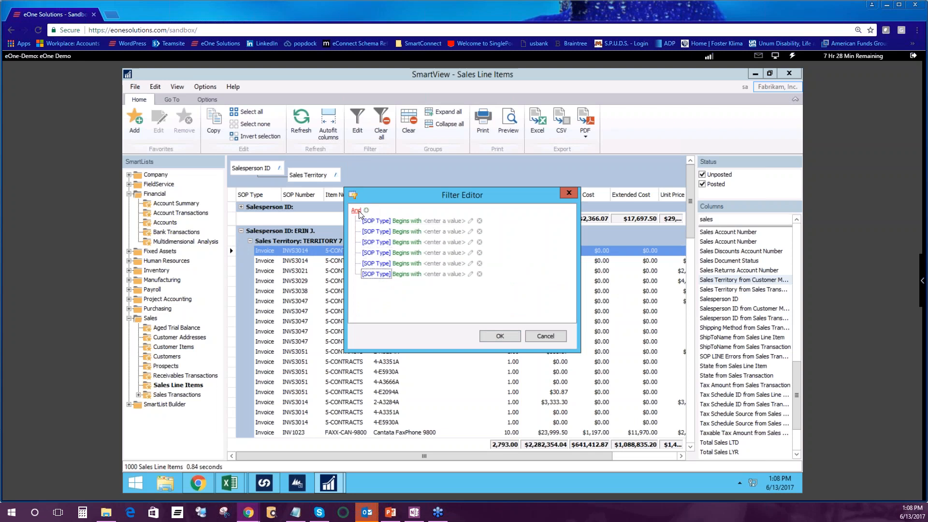
click(358, 211)
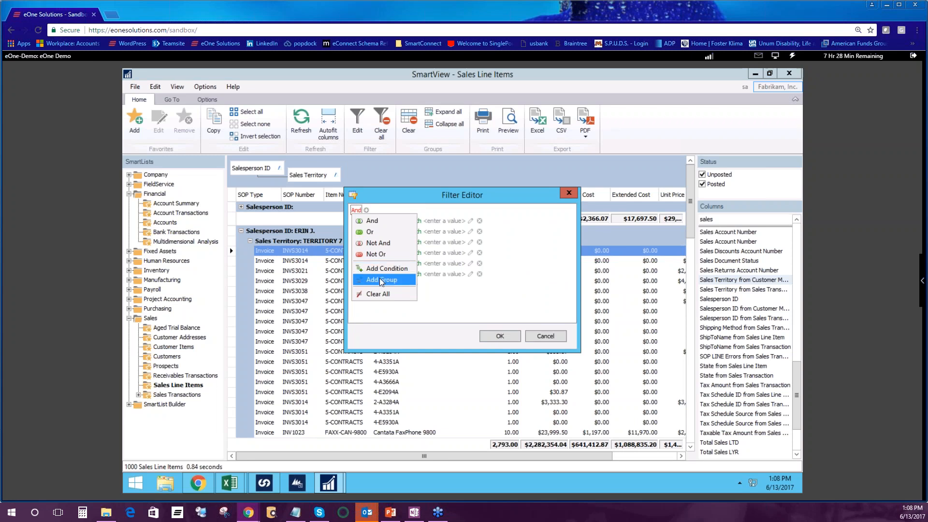
click(536, 337)
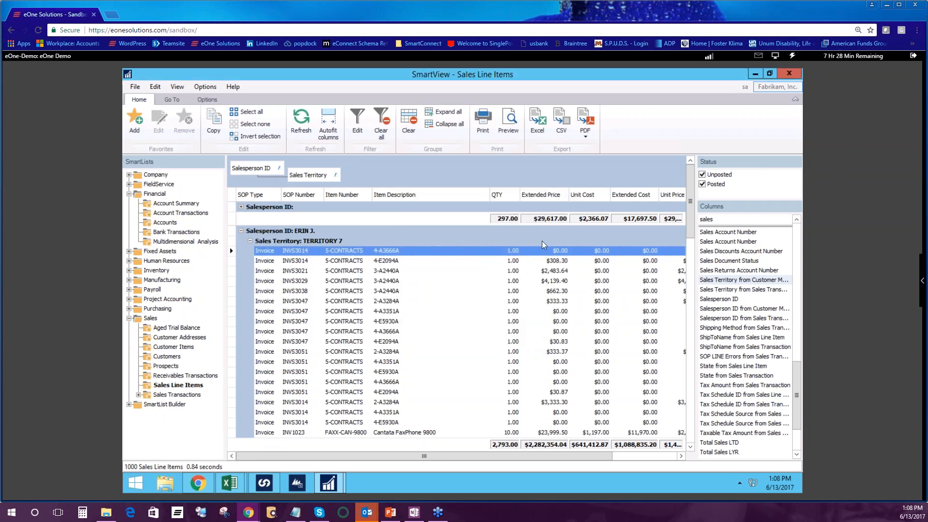
- Filter the available columns by "date" and add the Document Date column to the grid
drag(370, 453, 295, 436)
drag(728, 222, 682, 214)
text(dae)
key(BackSpace)
text(te)
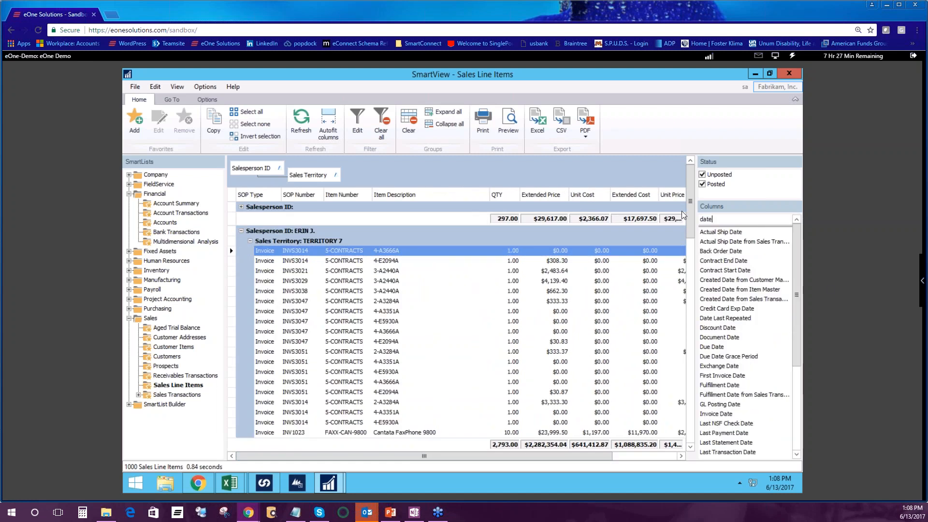
double_click(714, 338)
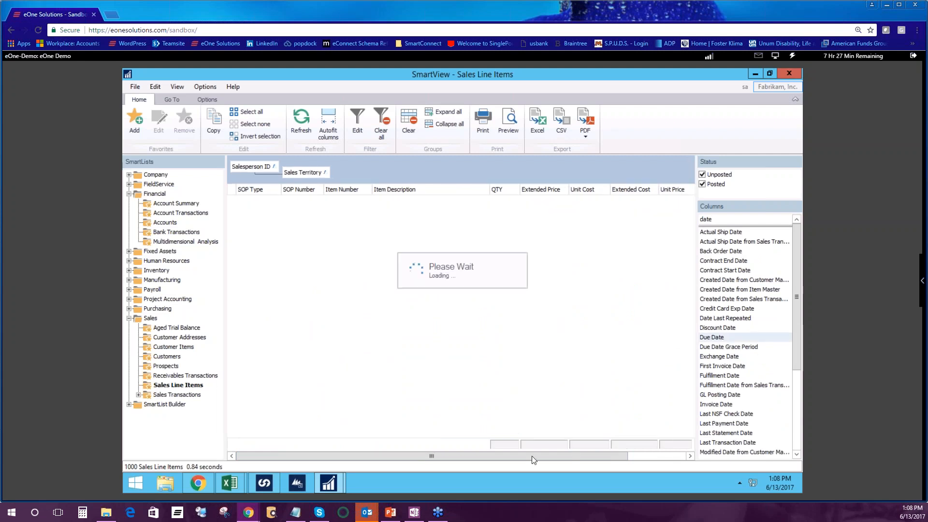
click(587, 455)
- Try a filter condition on Document Date and examine the date and time operators it offers
click(357, 121)
click(366, 210)
click(356, 210)
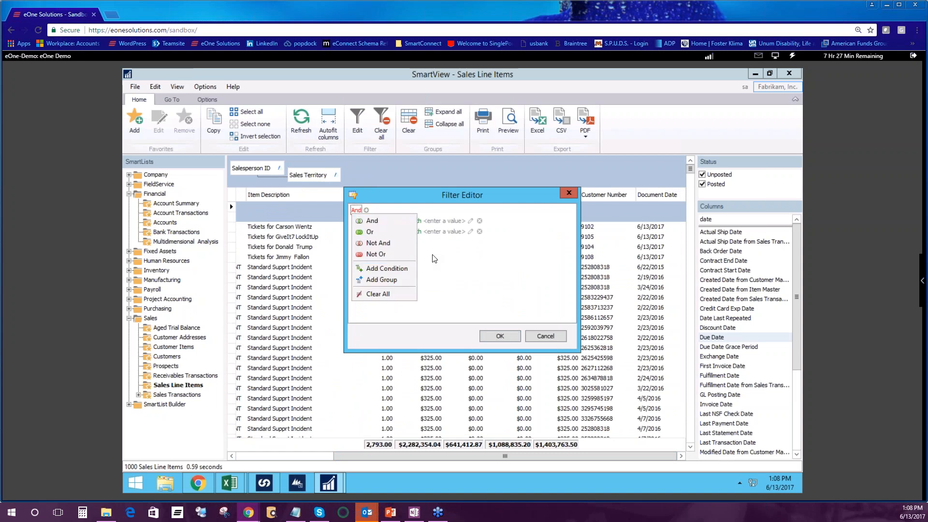
click(402, 268)
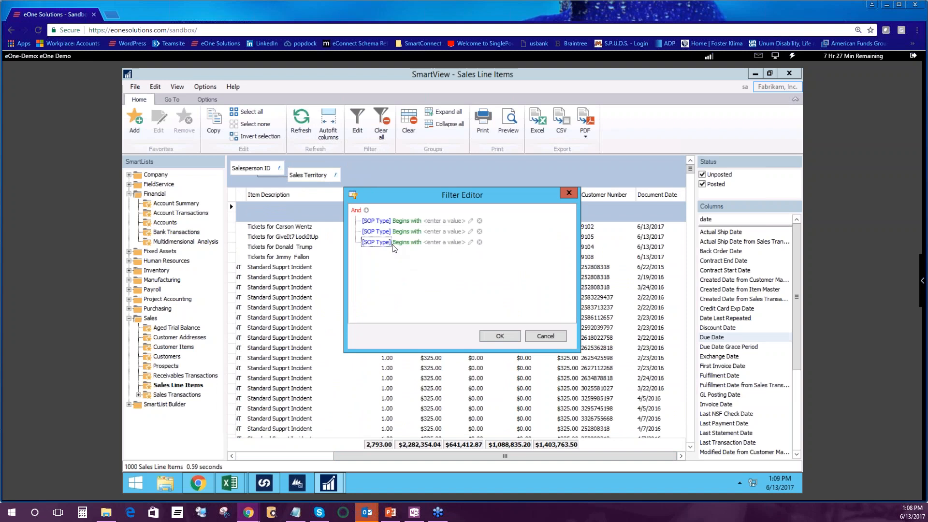
click(376, 242)
click(390, 263)
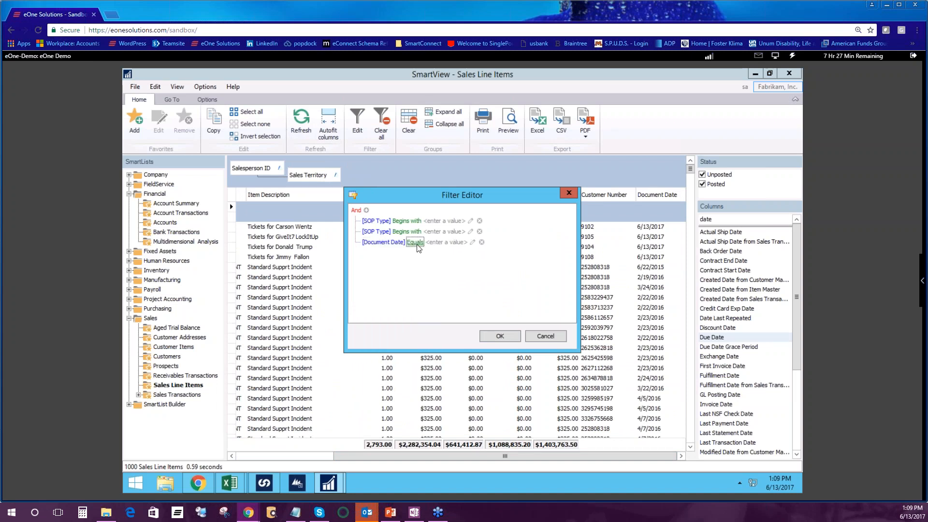
click(416, 242)
mouse_move(454, 386)
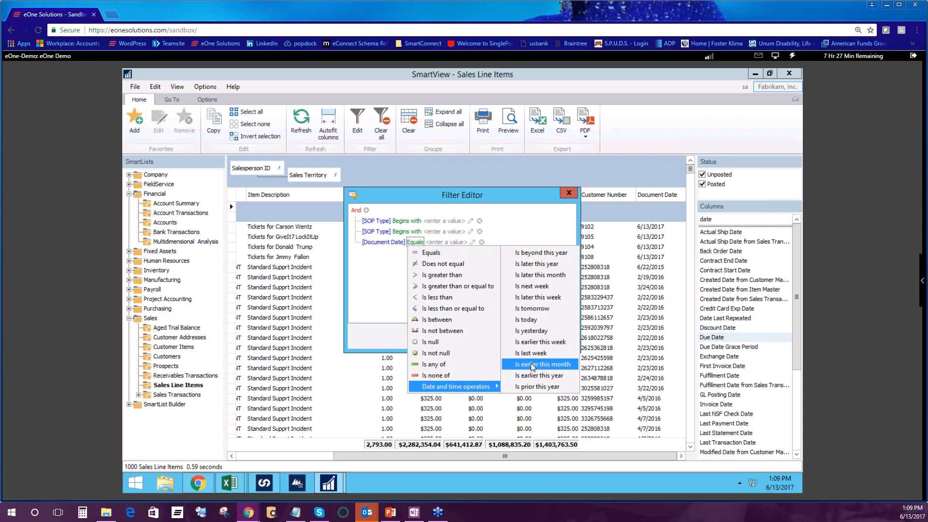
click(555, 220)
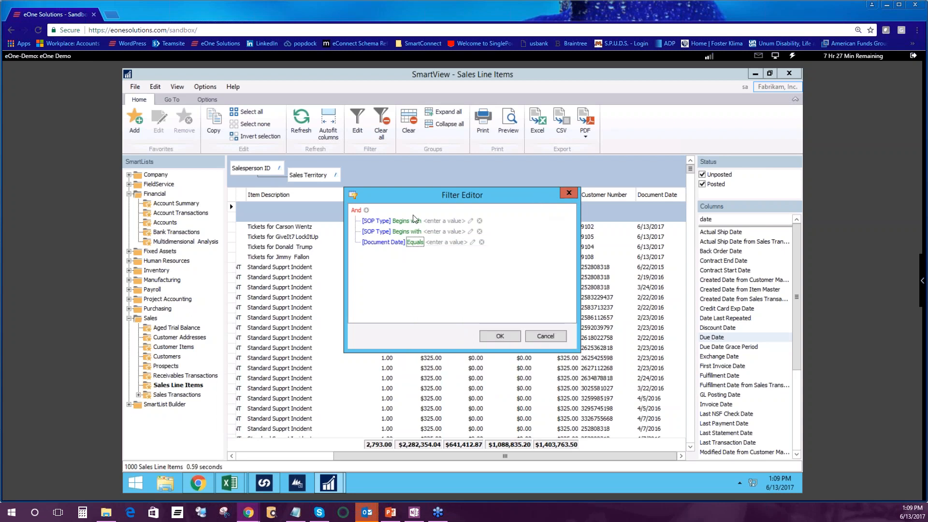
- Try five additional SOP Type conditions in the filter, and discard all the filter edits
click(367, 211)
click(367, 211)
click(367, 211)
click(366, 210)
click(367, 211)
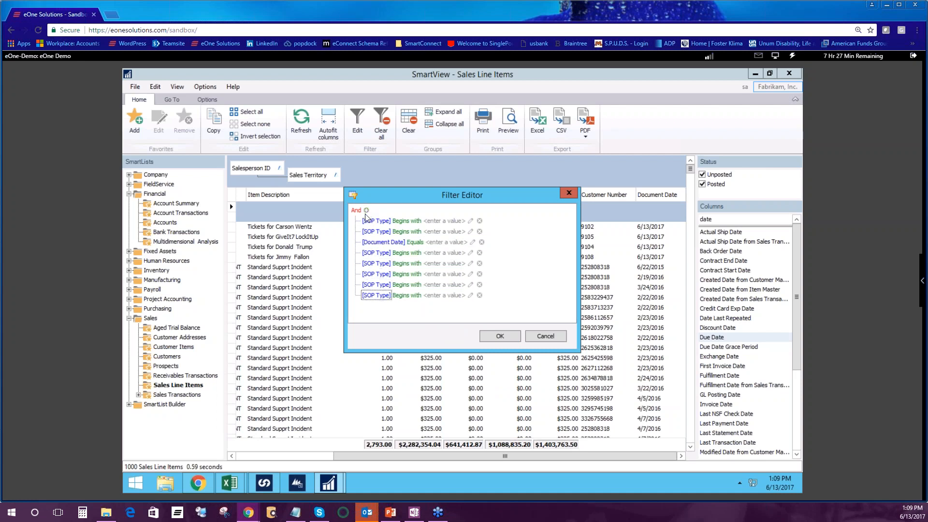
click(546, 336)
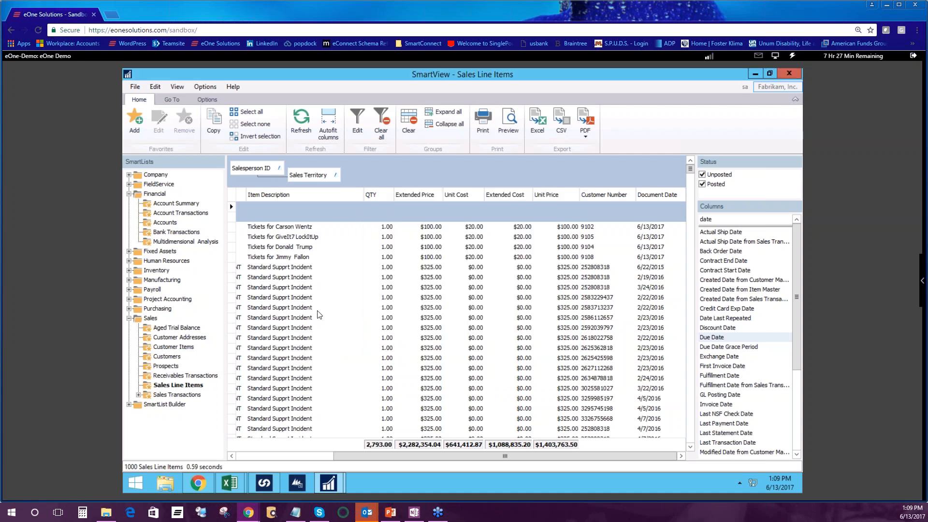
- Collapse all groups and export the sales line items to an Excel workbook named Artis on the Desktop
click(455, 123)
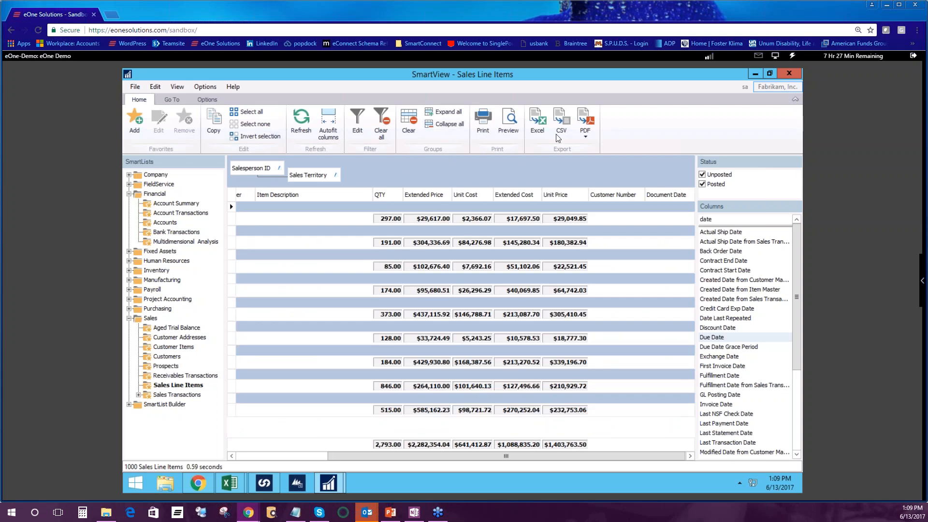
click(541, 133)
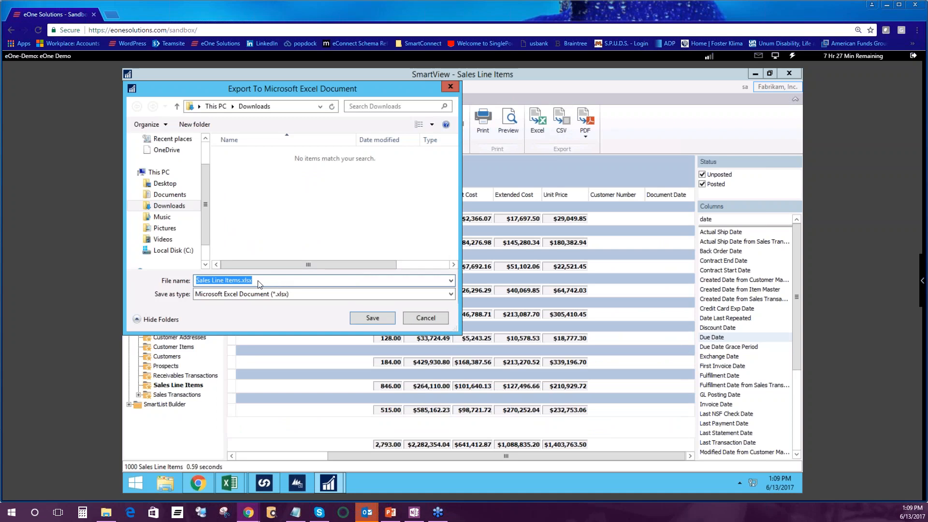
drag(260, 281, 180, 278)
click(165, 183)
drag(263, 280, 198, 281)
text(Artis)
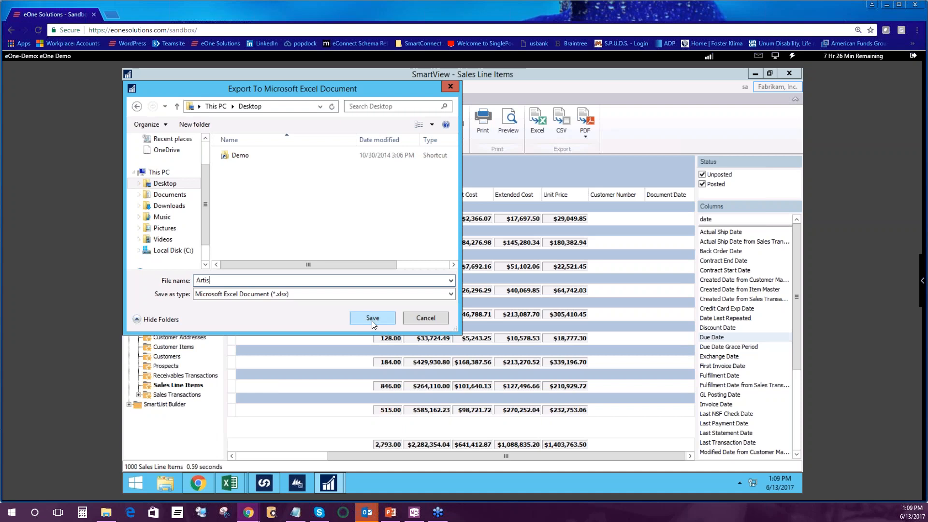
click(372, 319)
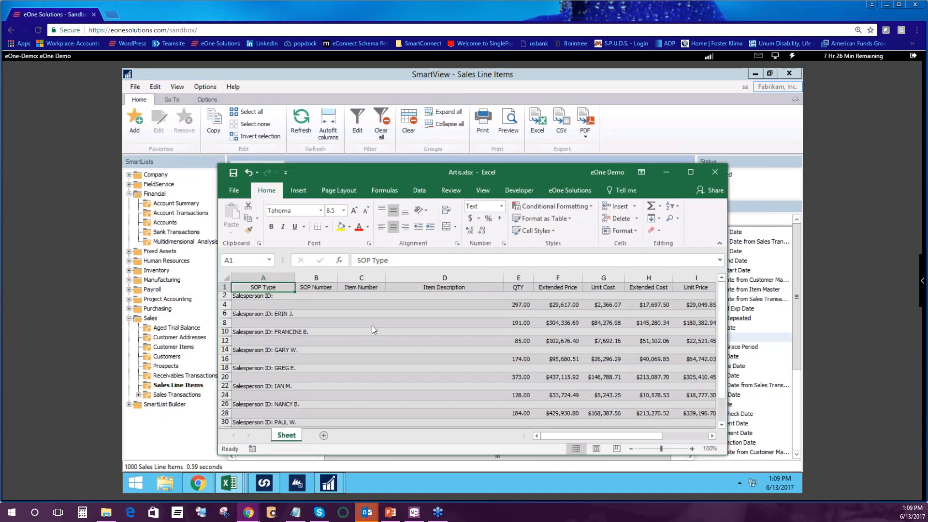
- Examine the exported Artis workbook at full size in Excel, and return to SmartView
click(690, 172)
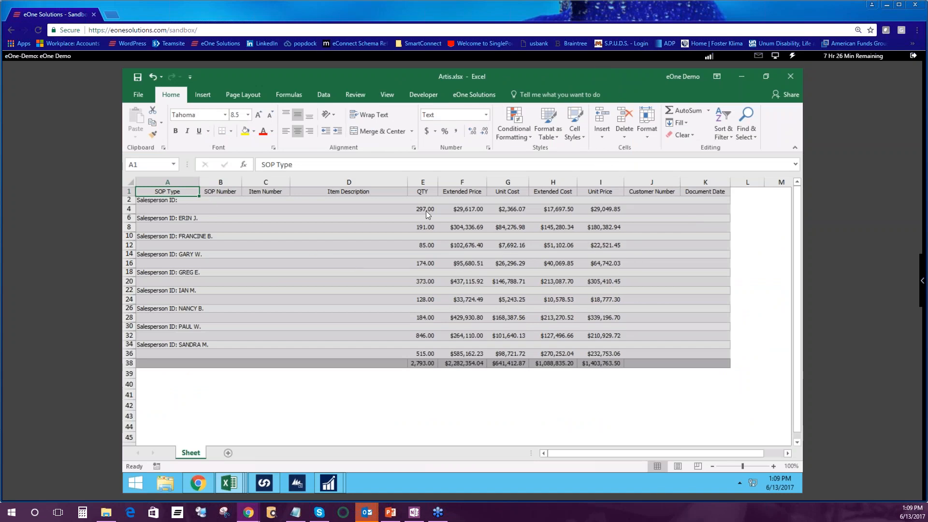
click(735, 78)
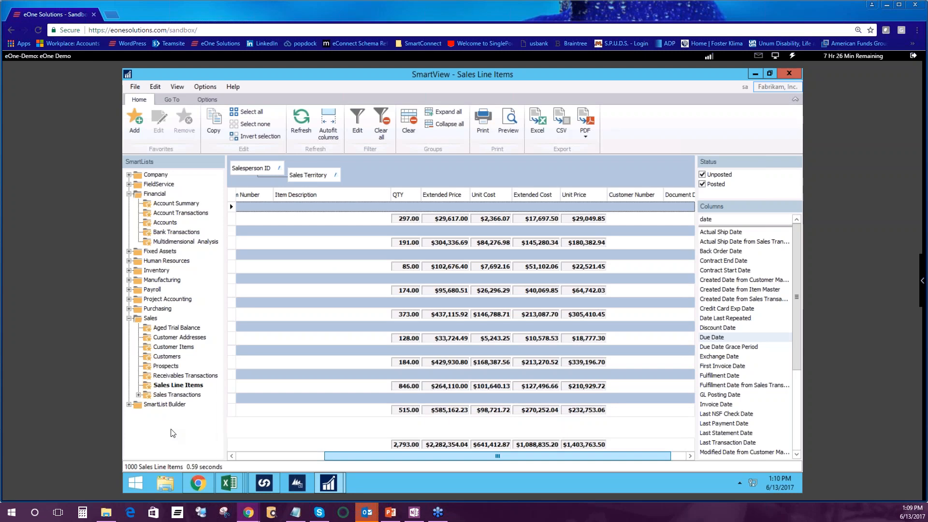
- Expand the second salesperson's Territory 7 group and copy its third line item row
drag(341, 455, 244, 427)
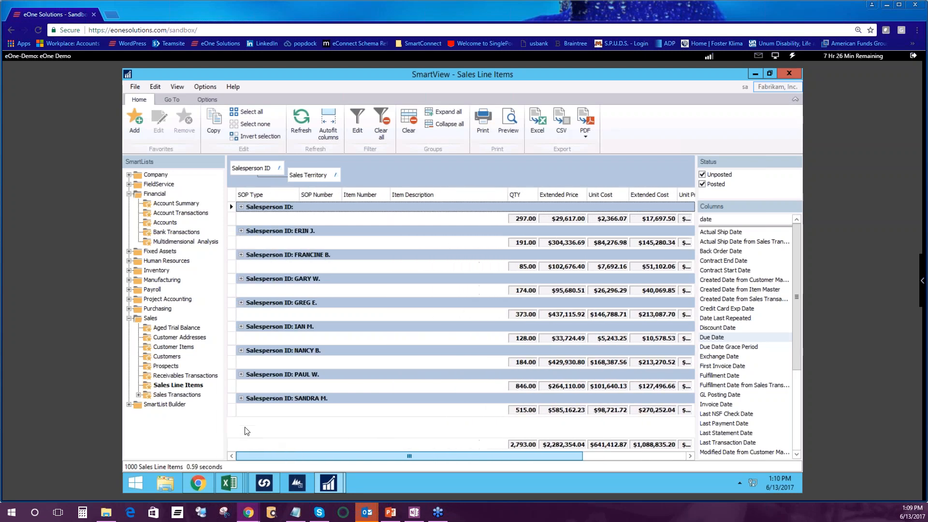
click(240, 231)
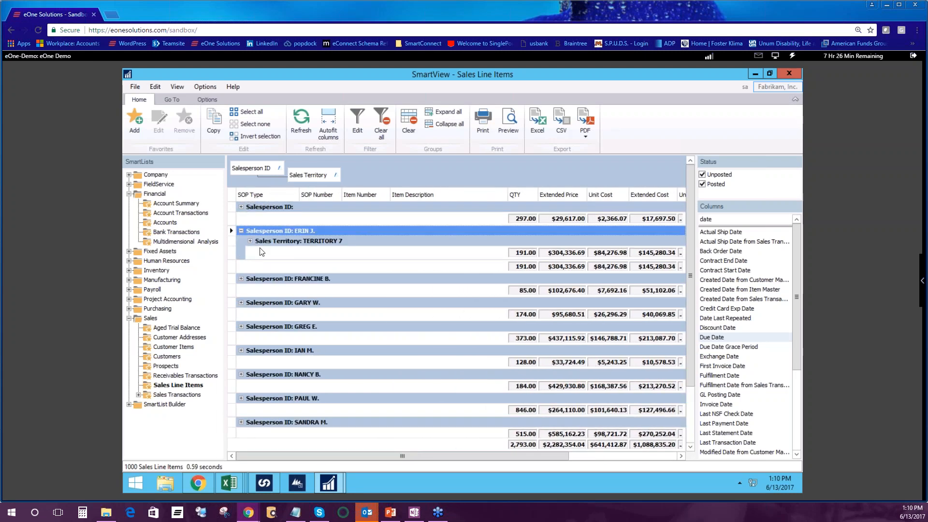
click(250, 240)
right_click(315, 271)
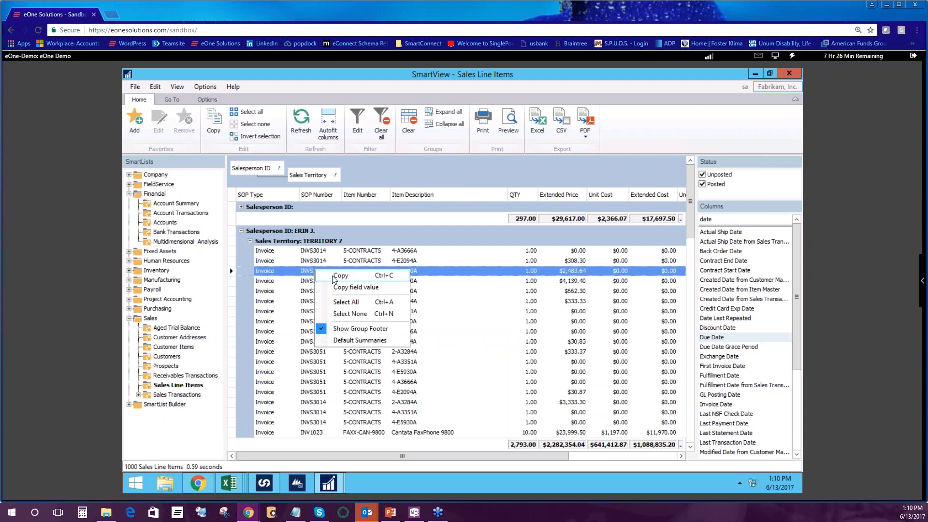
click(340, 276)
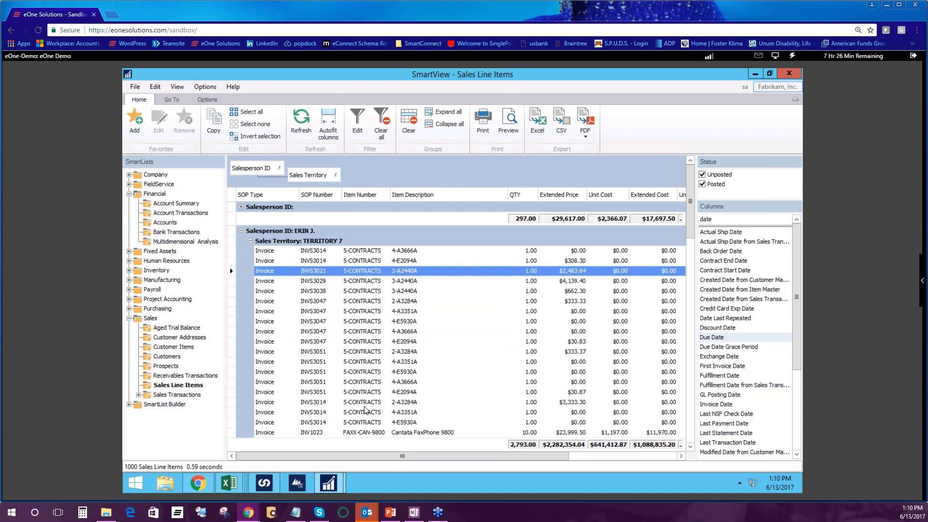
- Examine the copy options for the third line item and the related inquiry and maintenance windows it can open
mouse_move(330, 486)
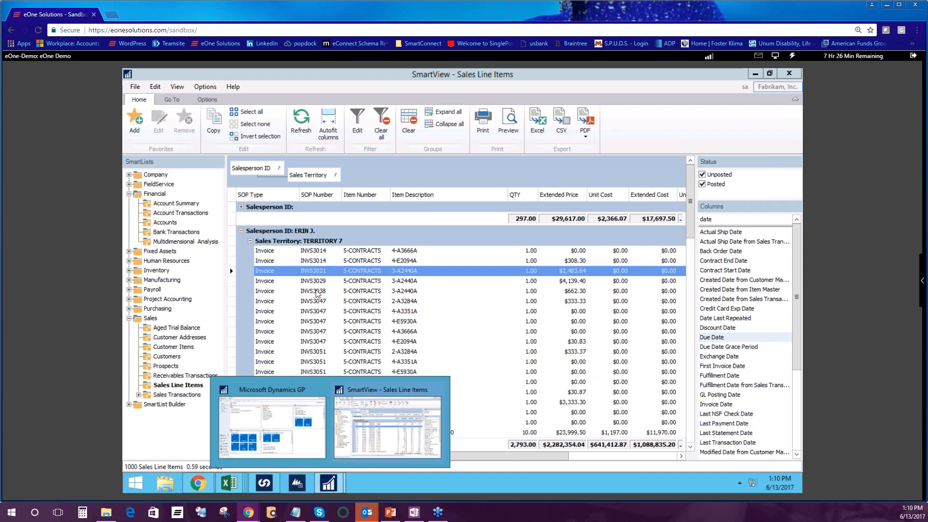
right_click(307, 272)
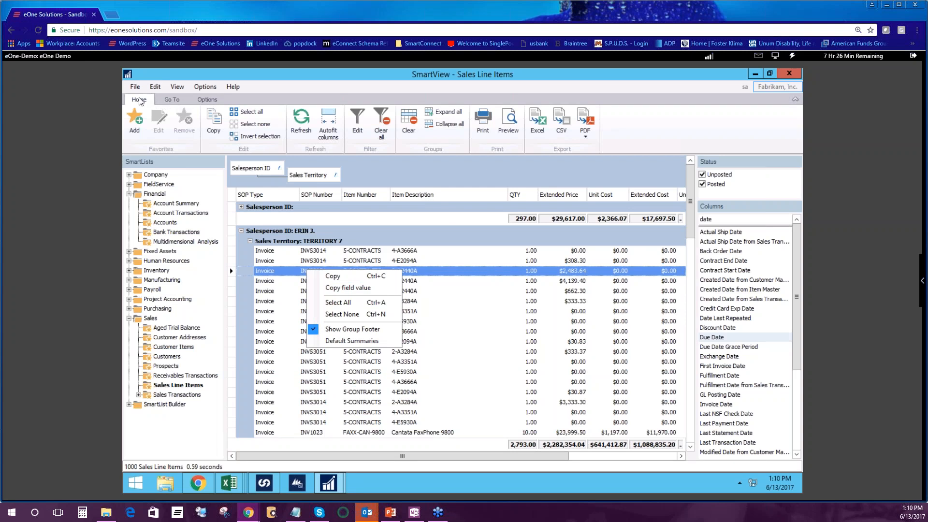
click(166, 99)
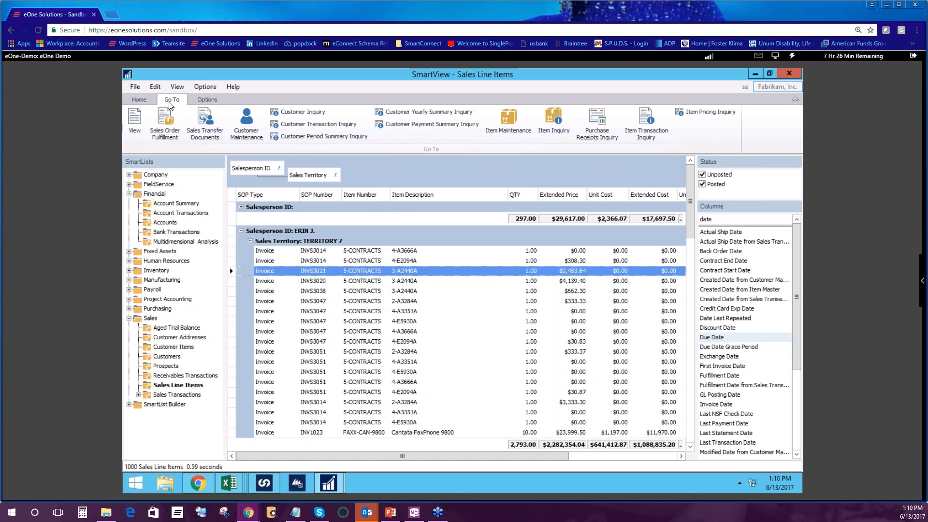
- Hide the Lists and Columns panes so the grid fills the window
click(201, 103)
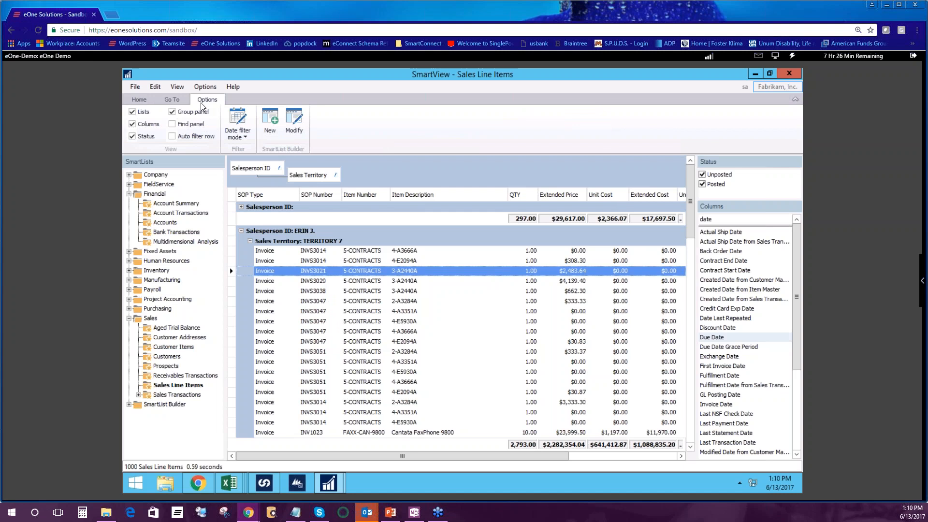
click(132, 112)
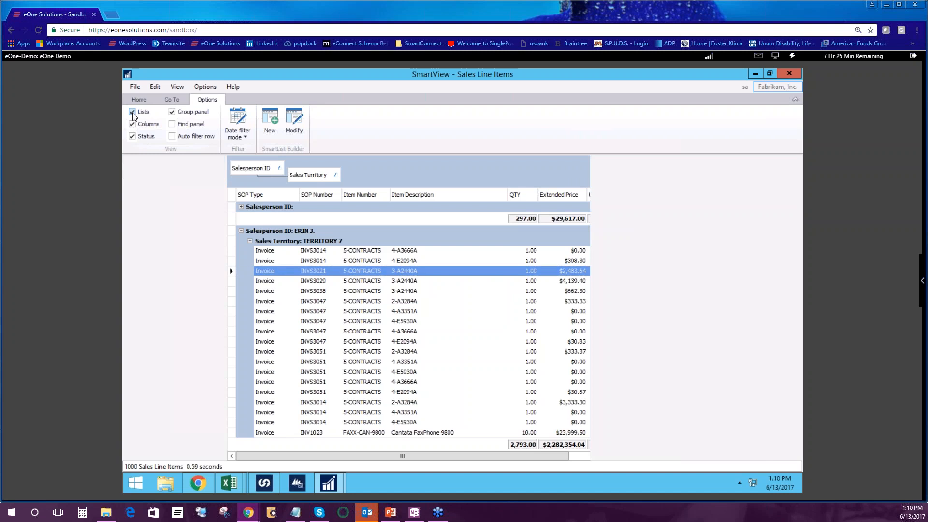
click(132, 123)
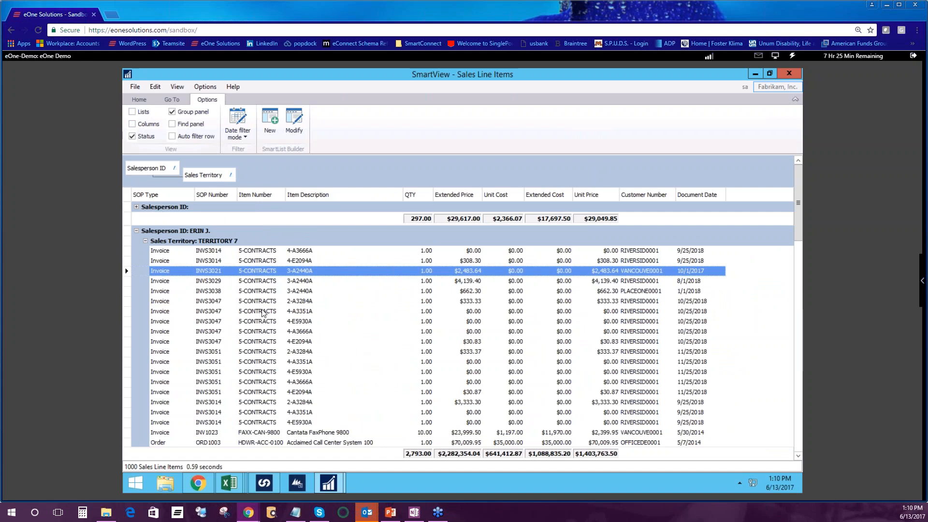
- Show the Lists and Columns panes again and turn on the find panel above the grid
click(132, 112)
click(132, 124)
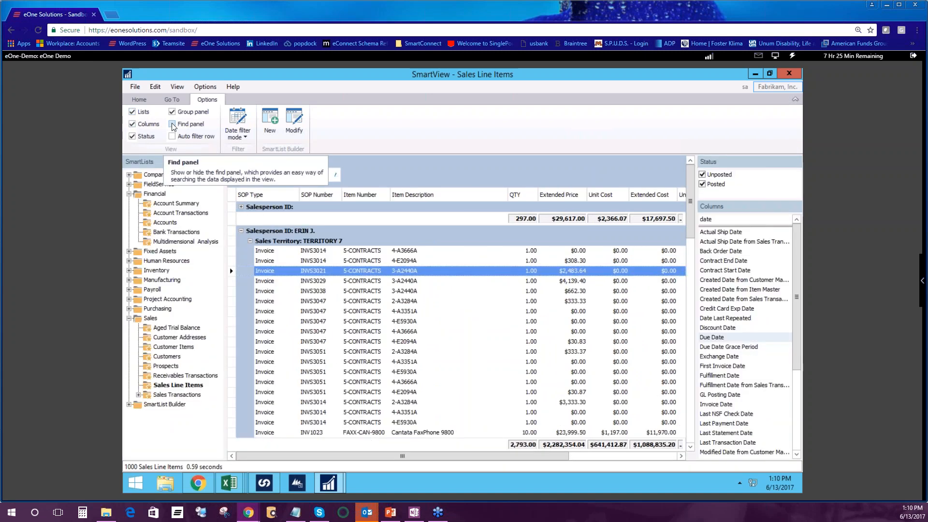
click(173, 124)
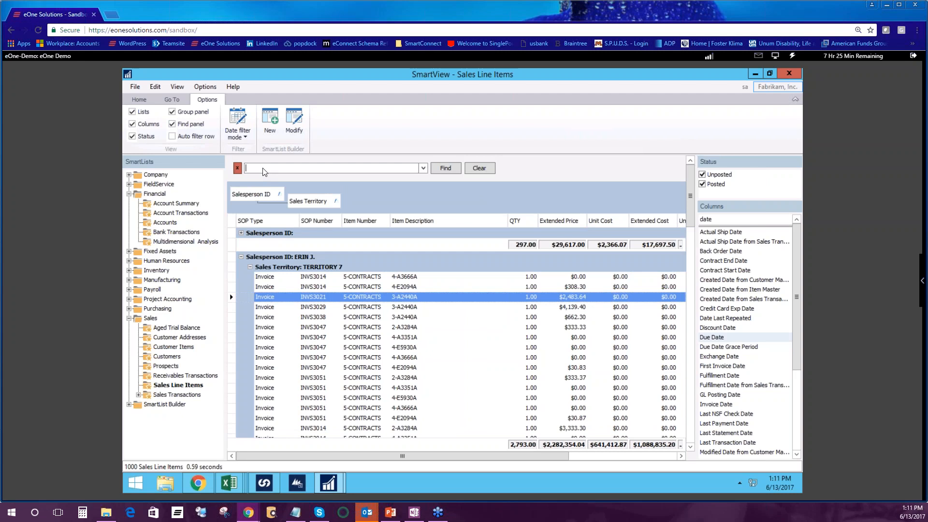
- Search the sales line items for 308 and close the find panel
text(308)
key(Return)
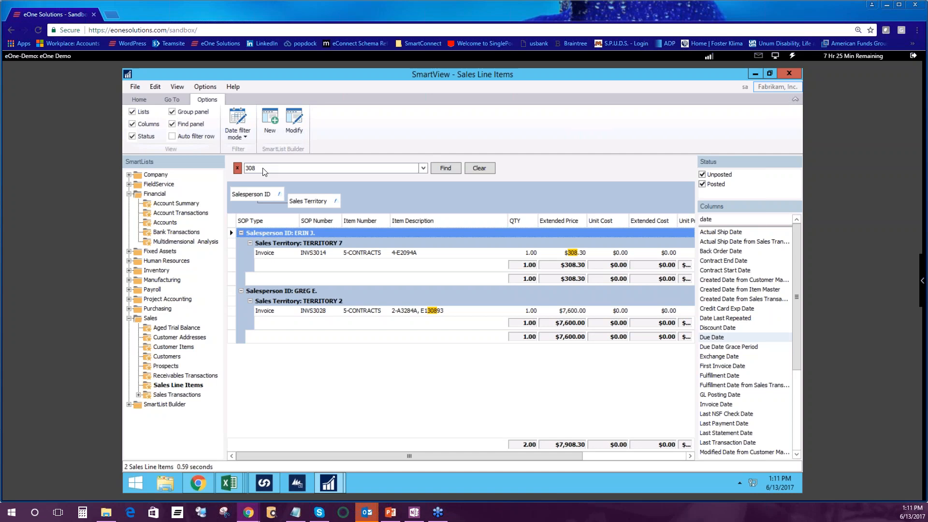
click(237, 168)
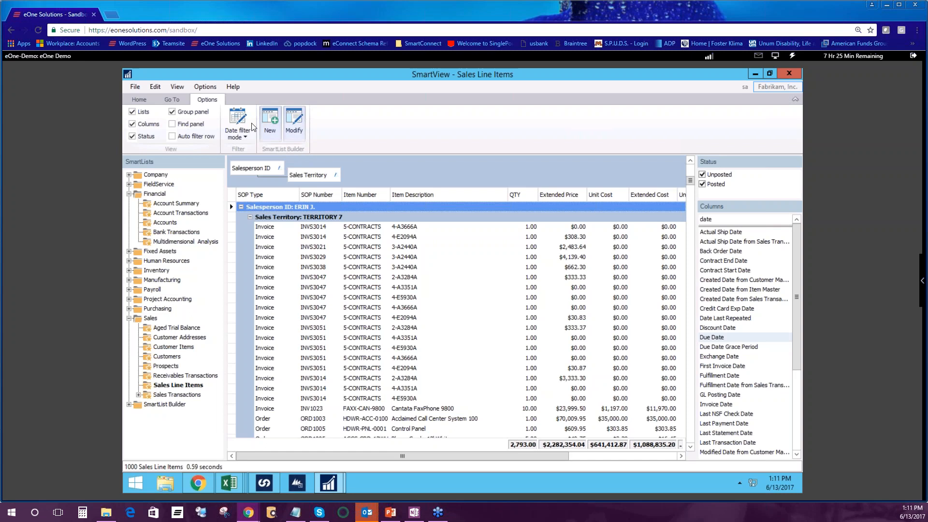
- Start a new favorite from the current Sales Line Items view and name it Artis
click(137, 101)
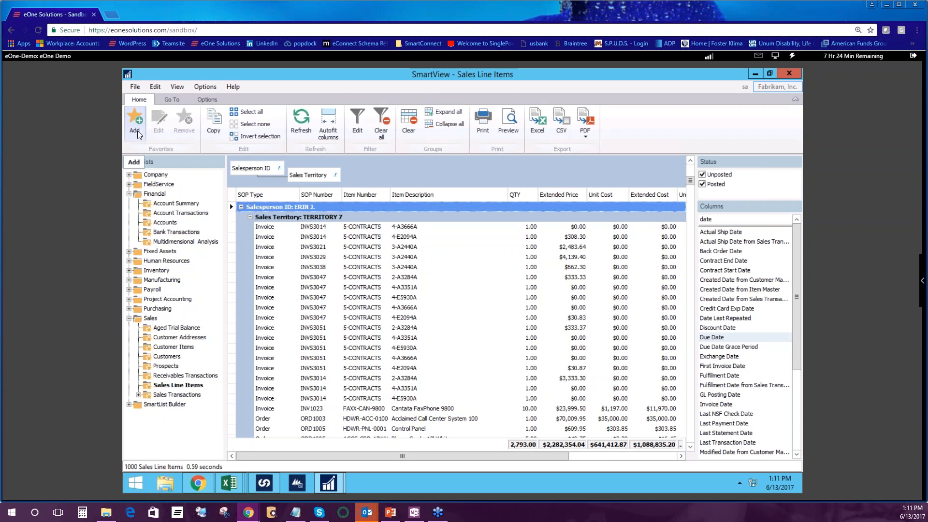
click(136, 125)
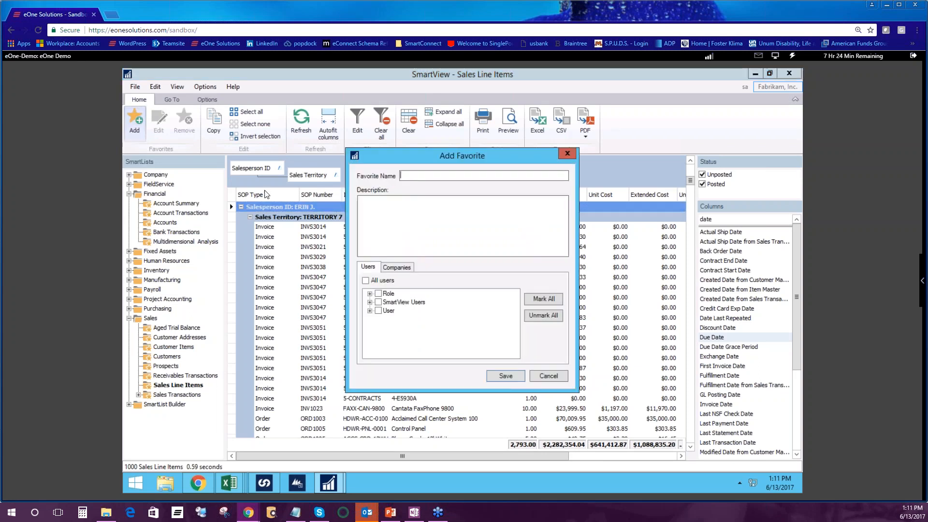
text(Artos)
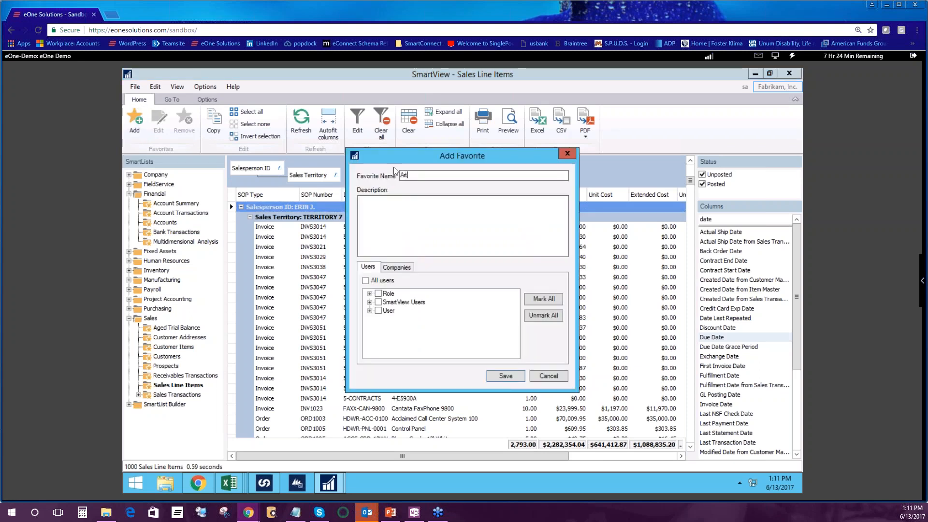
key(BackSpace)
key(BackSpace)
text(is)
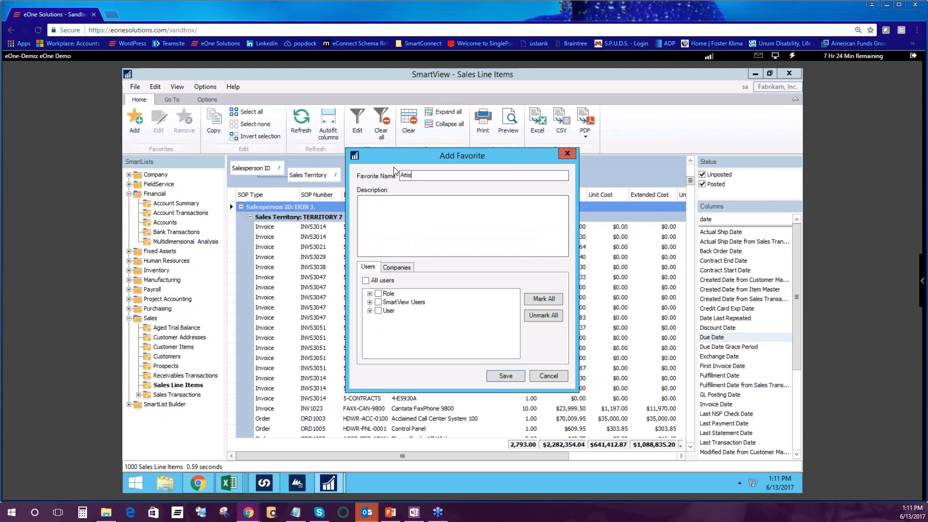
- Review the role and user groups available for sharing the favorite, and make it available to all users
click(370, 294)
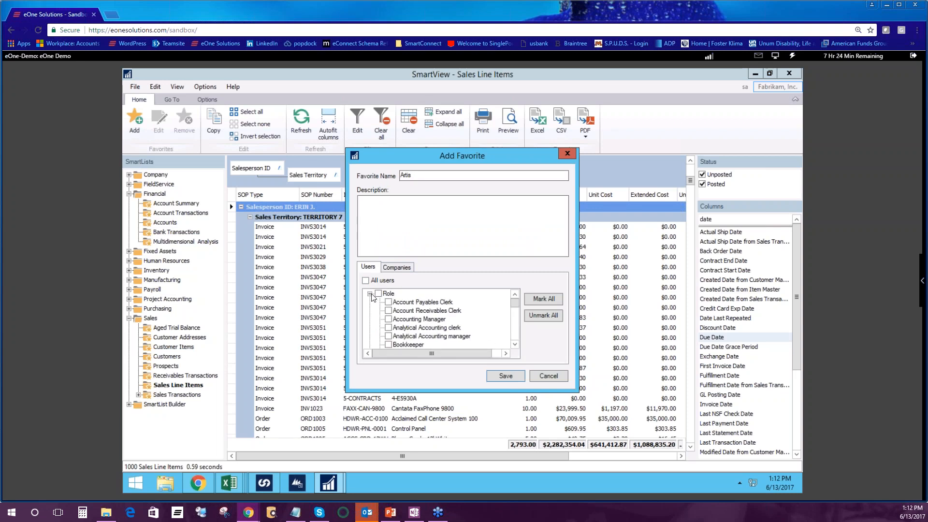
click(370, 294)
click(370, 302)
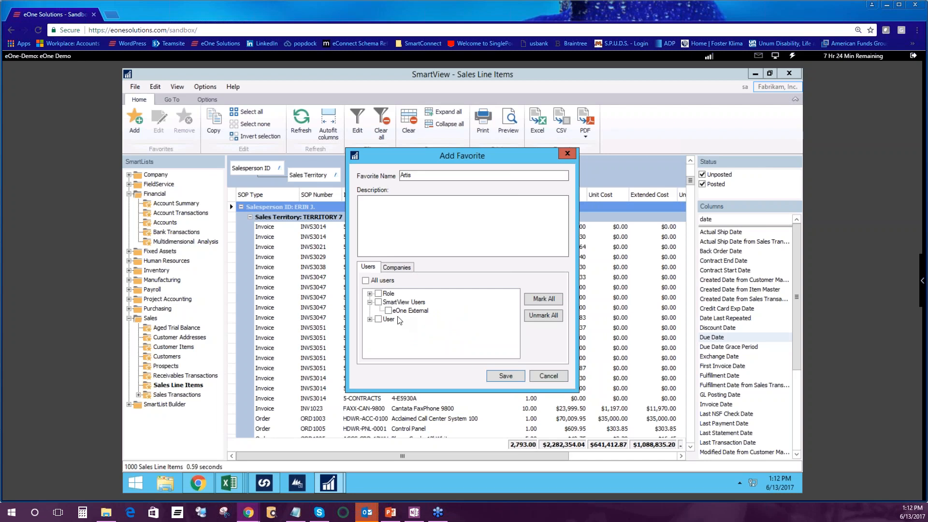
click(370, 302)
click(370, 310)
click(365, 280)
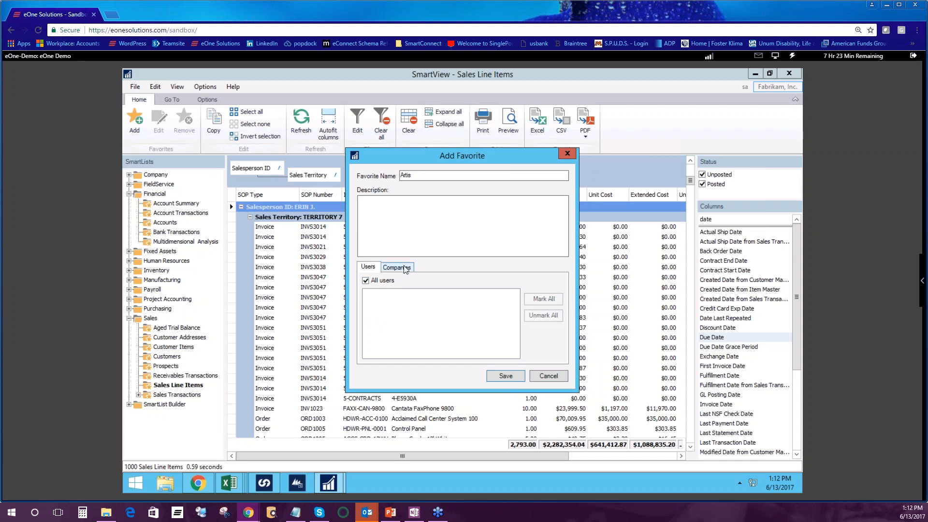
- Make the favorite available to all companies and save it
click(403, 269)
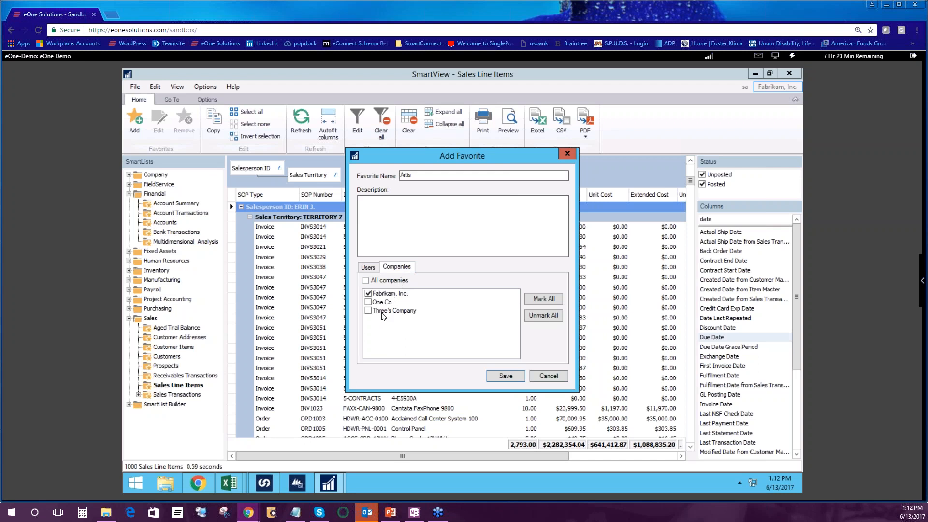
click(366, 280)
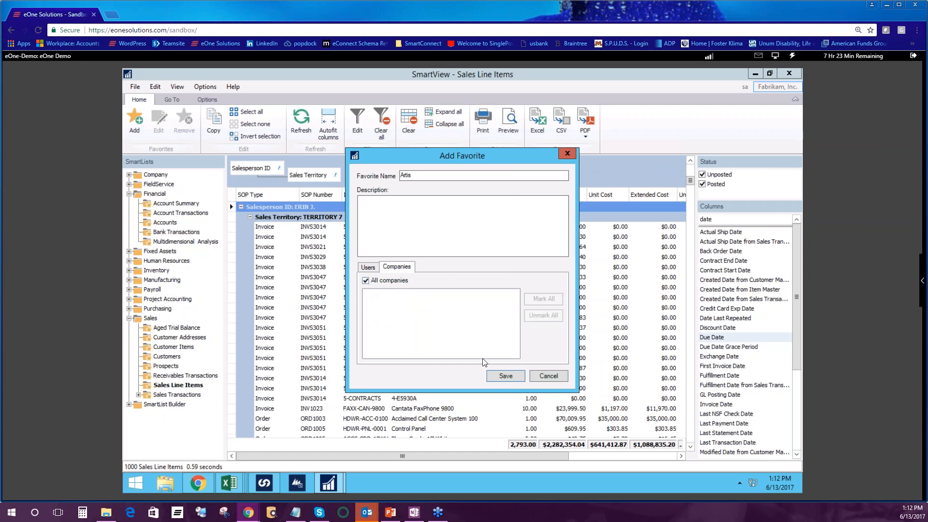
click(500, 375)
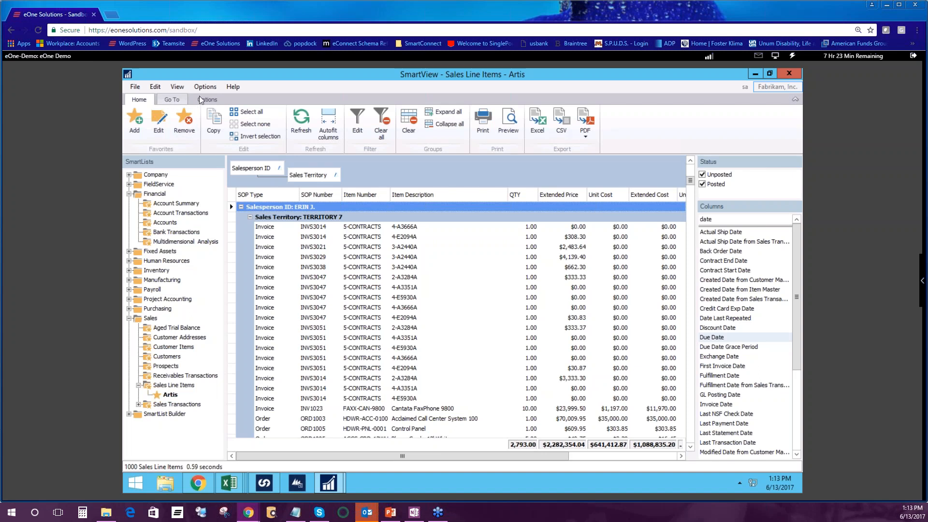
- View the sales transaction behind the second line item in Territory 7 and return to the grid
double_click(359, 238)
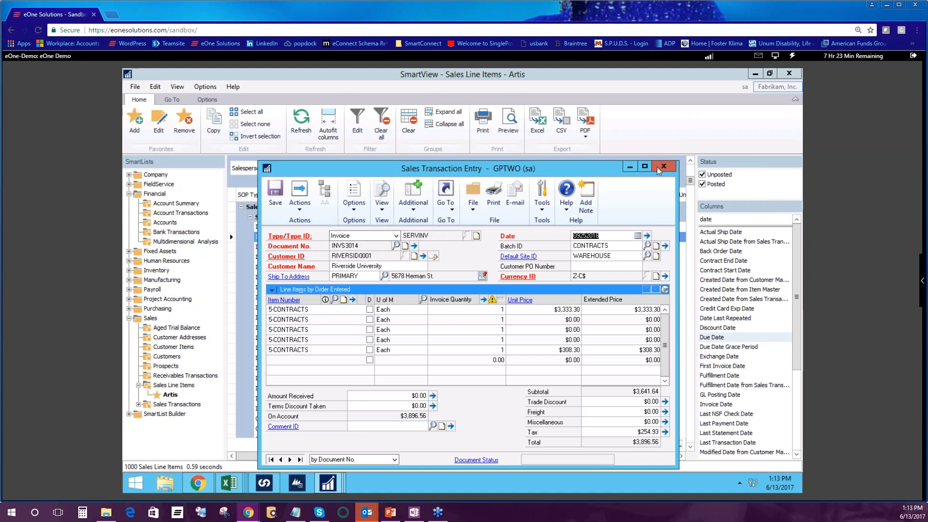
click(694, 140)
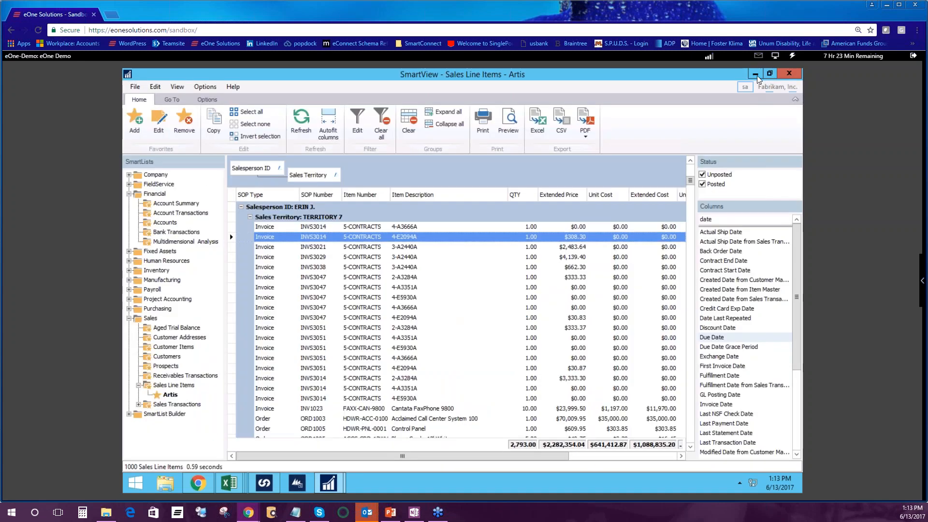
- Switch to the standalone SmartView application from the desktop and log in with the account password
click(756, 75)
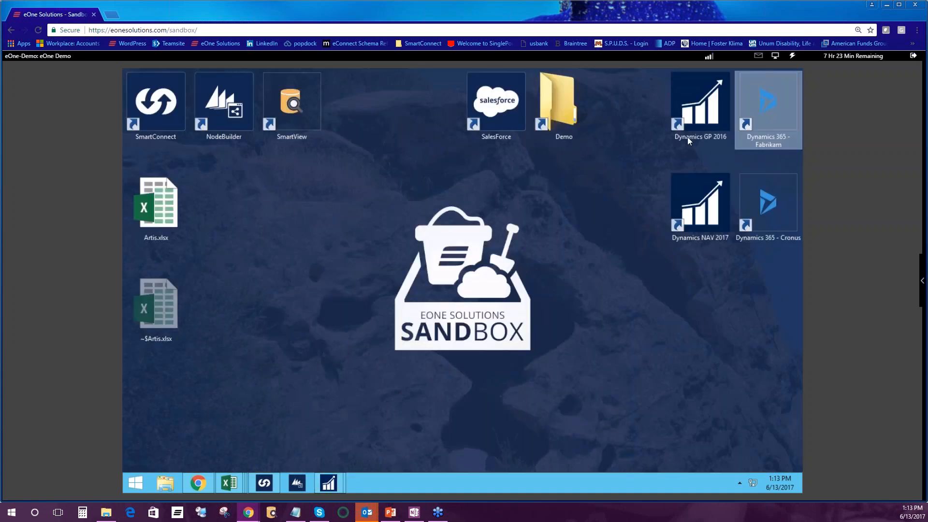
click(292, 112)
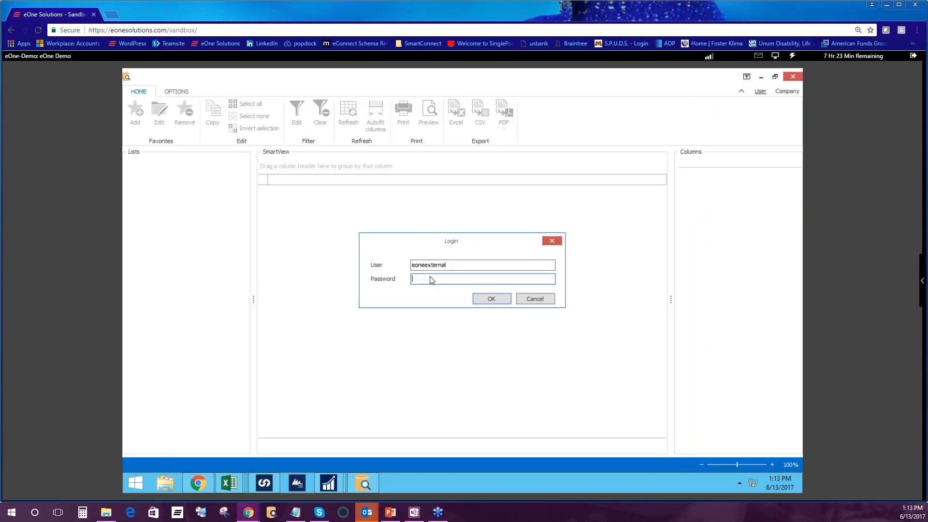
text(*****)
key(BackSpace)
key(BackSpace)
key(BackSpace)
key(BackSpace)
key(BackSpace)
text(**********)
key(Return)
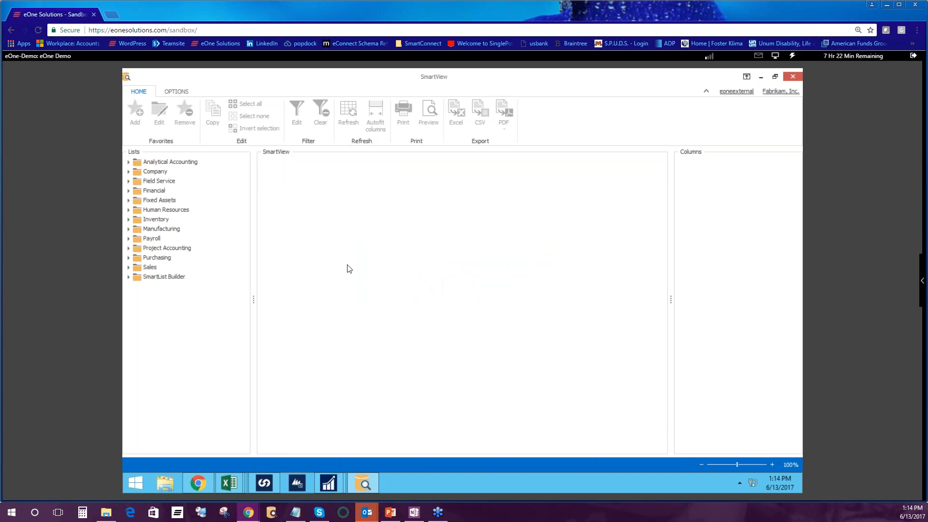
- Expand the Sales lists, look at Customer Items, and load the Customer Addresses list
click(129, 267)
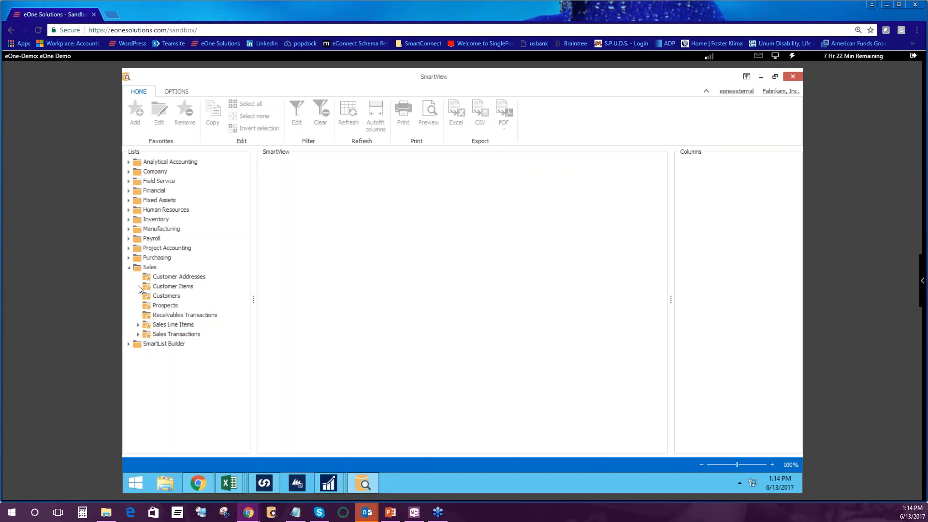
click(216, 286)
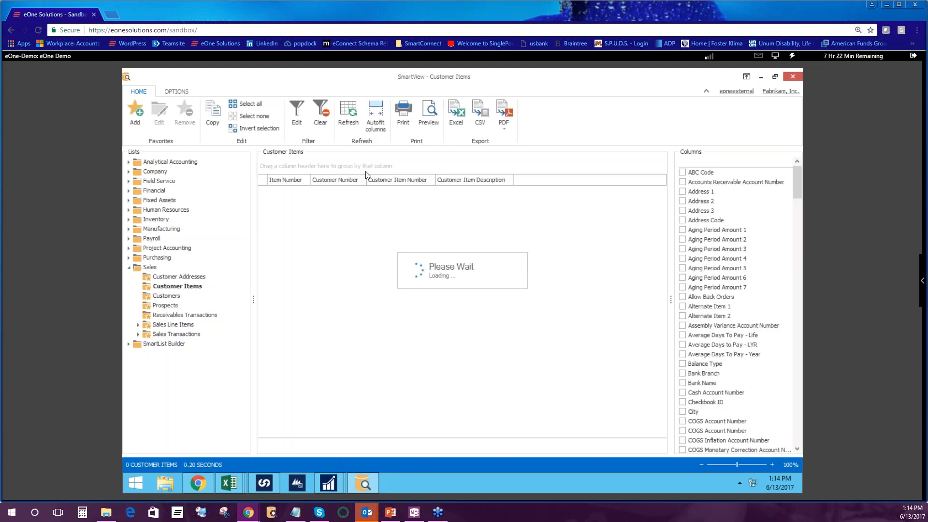
click(176, 278)
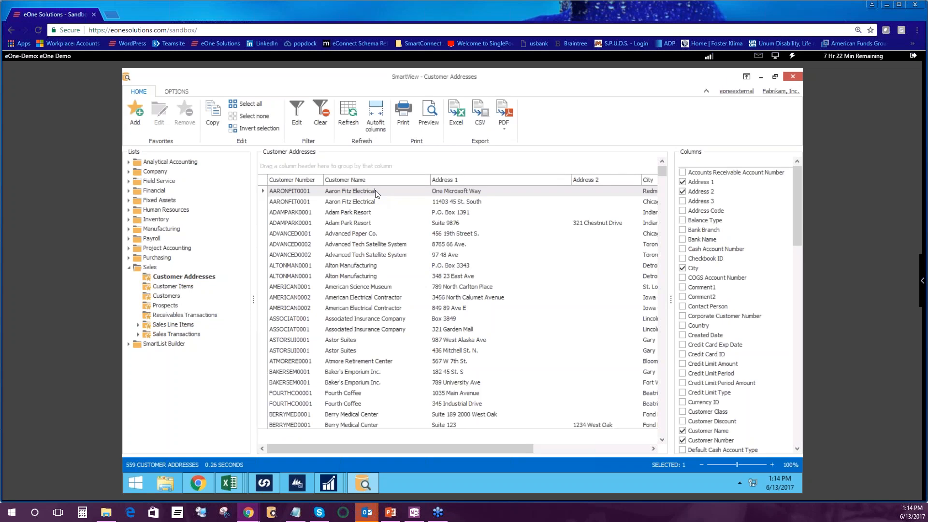
- Add the Address Code and Balance Type columns and group the addresses by Customer Number, with Customer Name nested beneath it
click(683, 211)
click(683, 221)
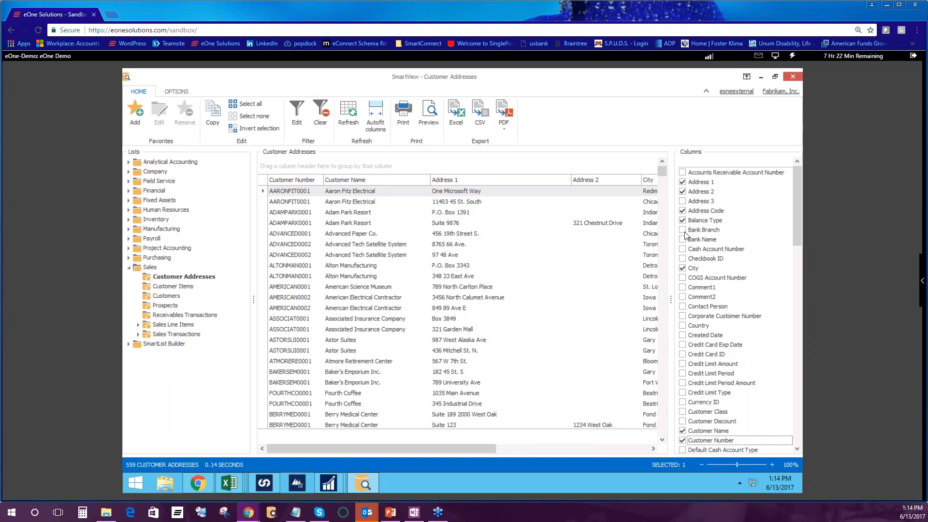
drag(465, 448, 445, 451)
drag(428, 177, 338, 173)
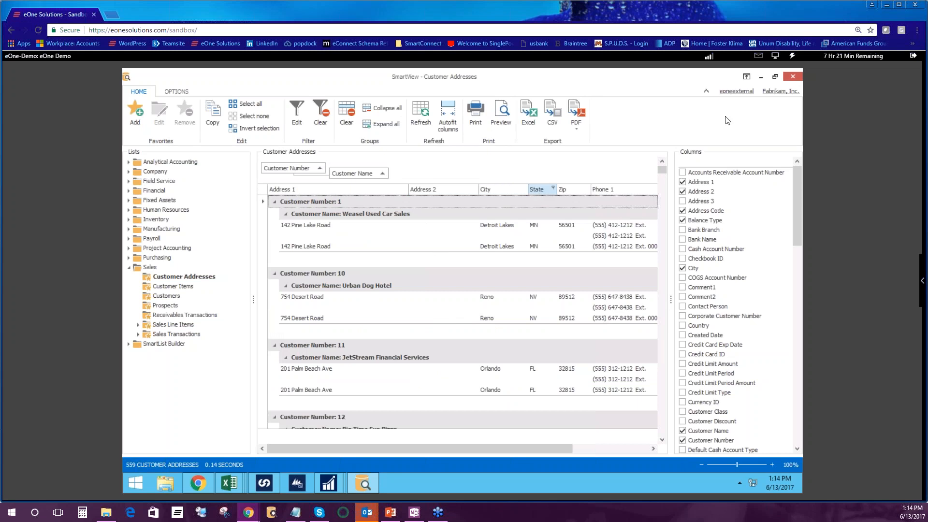
- Minimize the standalone SmartView window to the desktop and restore it
click(761, 77)
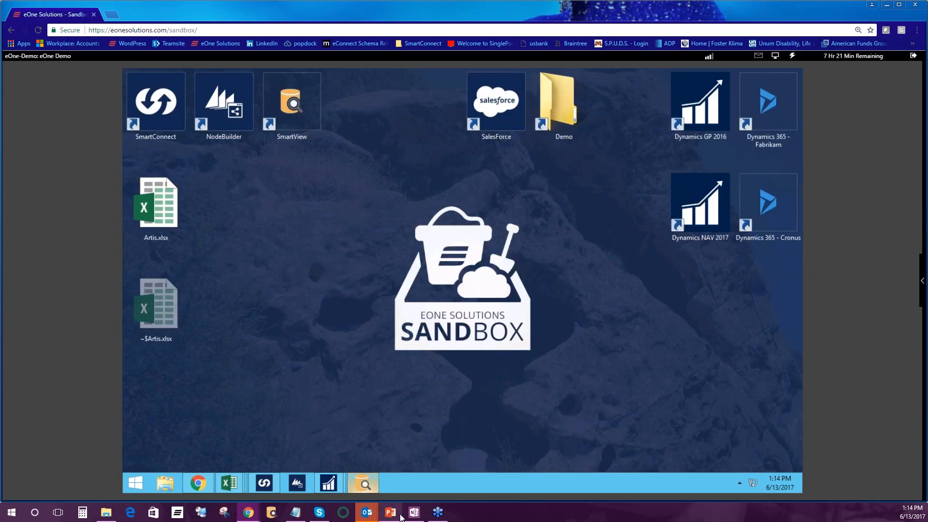
mouse_move(364, 490)
click(365, 387)
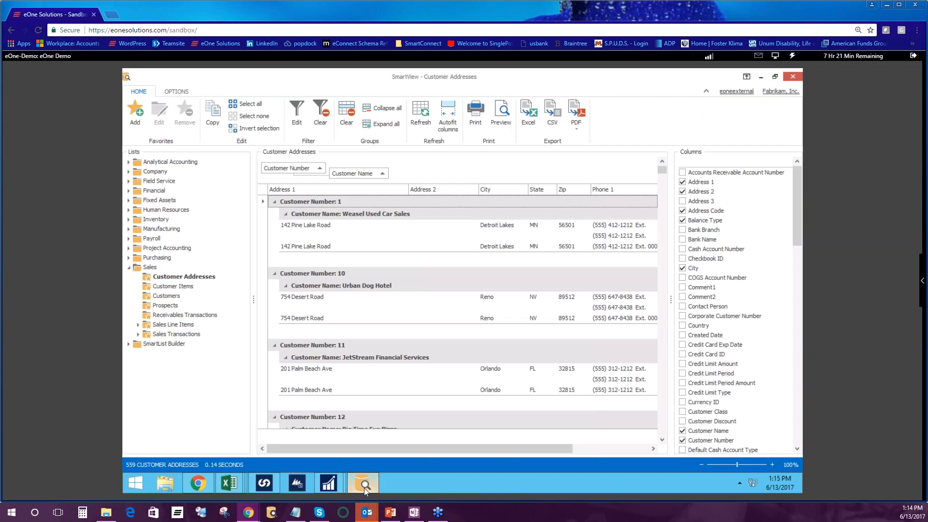
mouse_move(363, 488)
click(364, 384)
mouse_move(363, 486)
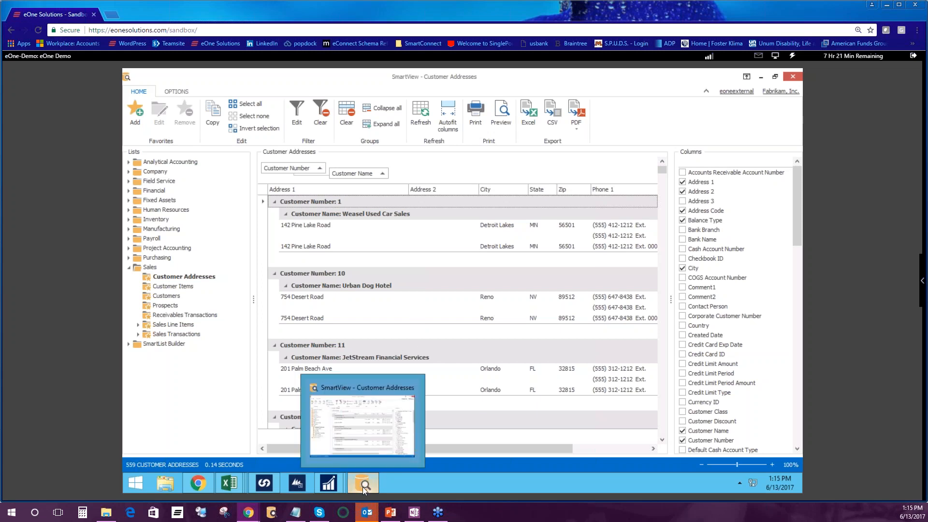